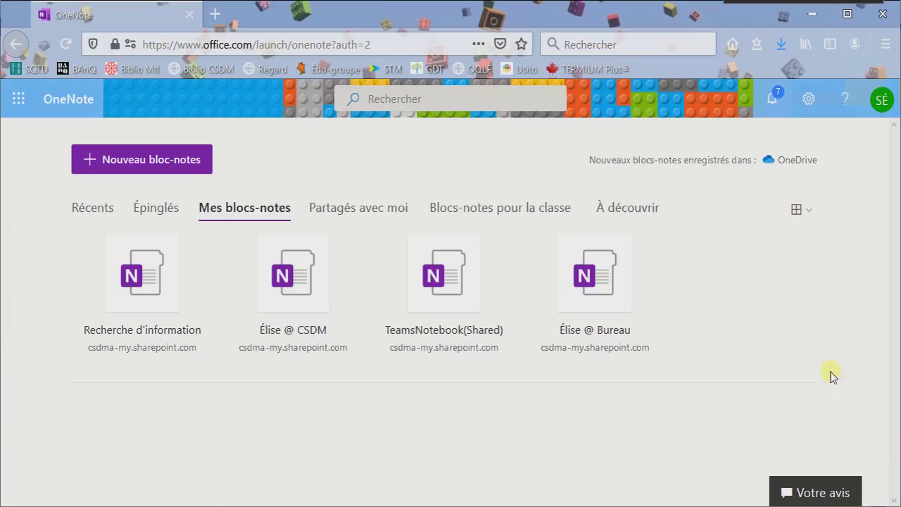
Create a new notebook named 'Capsule_11 mai', correcting the stray capital A.
left_click(111, 168)
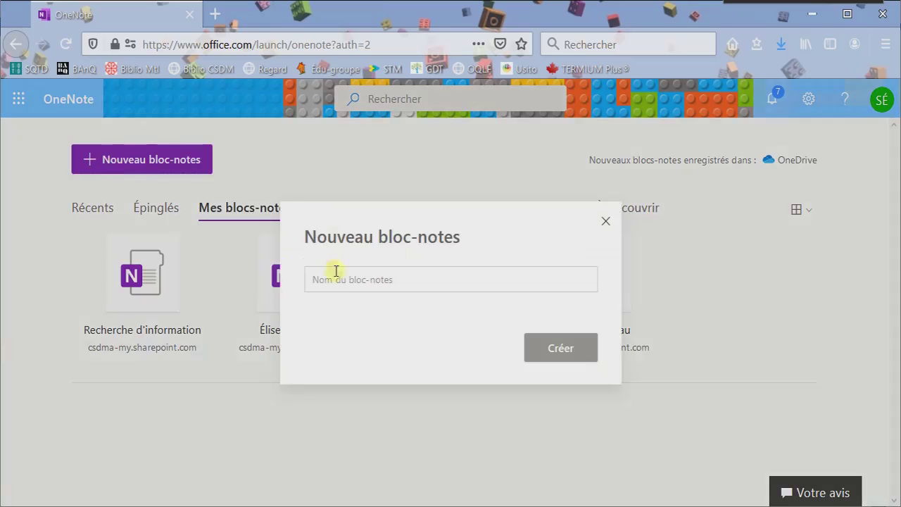
left_click(340, 280)
type("CAps")
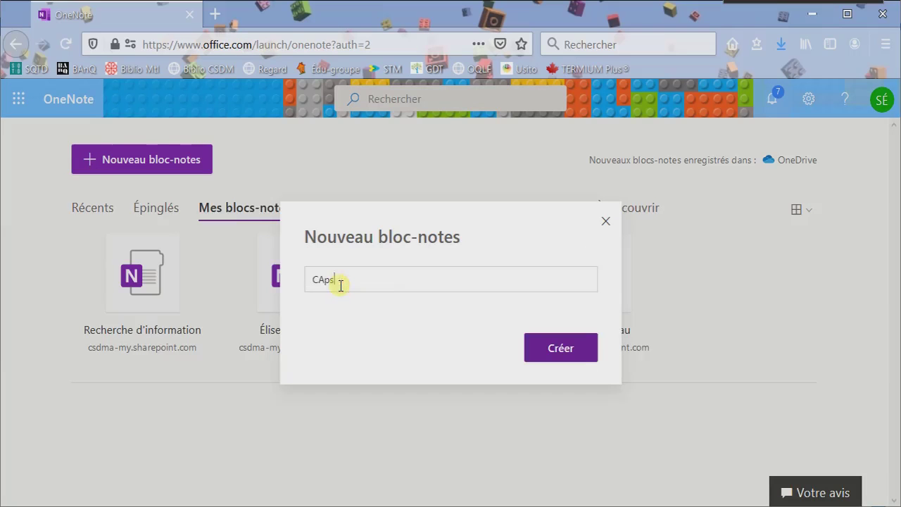
type("ule_11 mai")
left_click(324, 279)
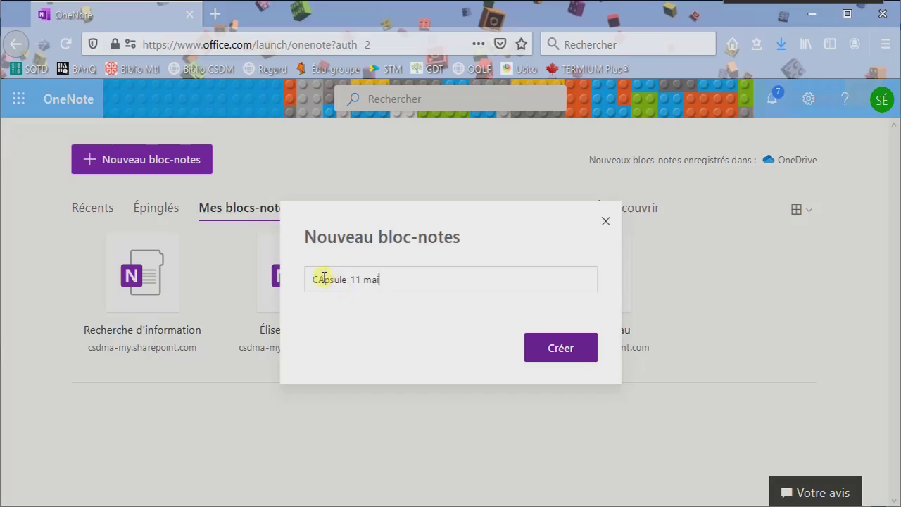
key("BackSpace")
type("a")
left_click(569, 347)
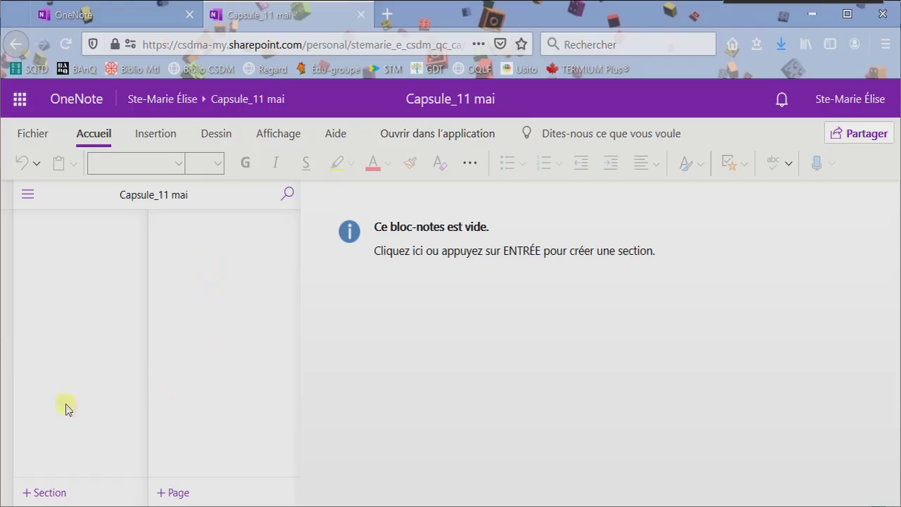
Add a section named 'Sites généraux intéressants'.
left_click(36, 493)
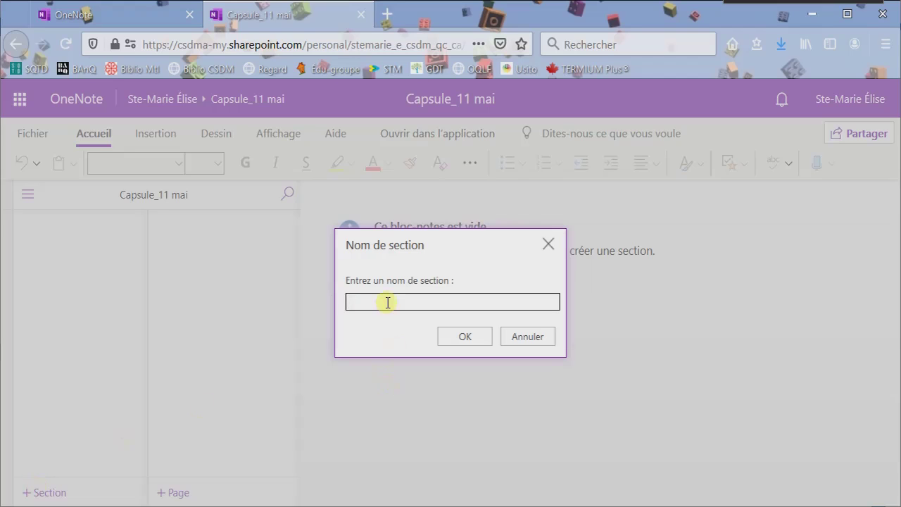
type("Sites généraux intéressai")
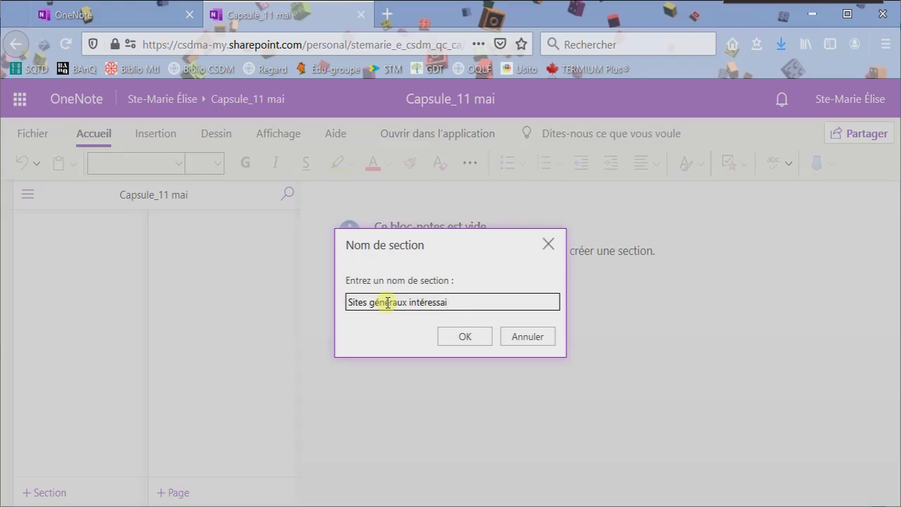
key("BackSpace")
type("nts")
left_click(461, 339)
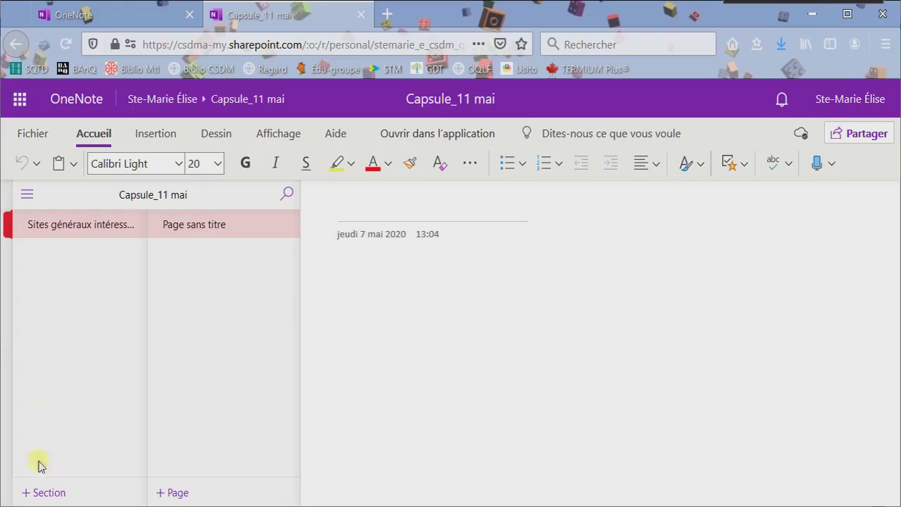
Add a second section named 'Sites pour projet'.
left_click(28, 493)
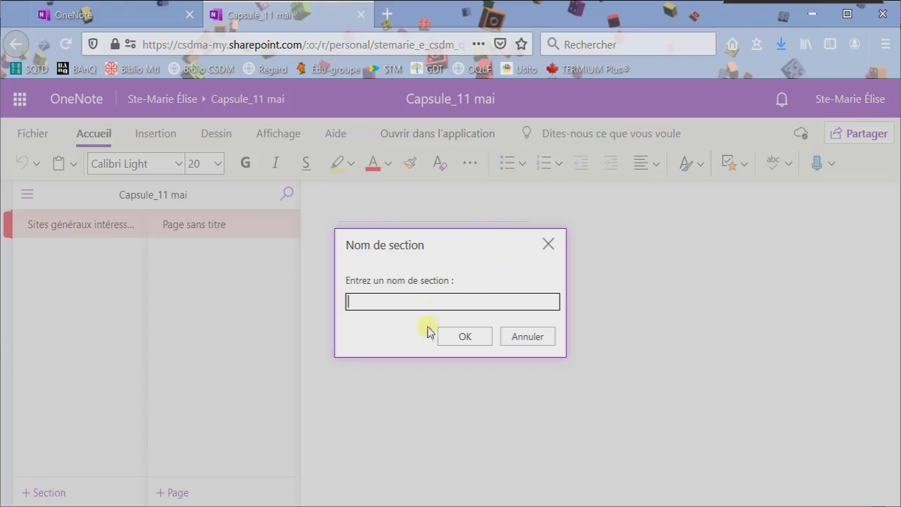
type("S")
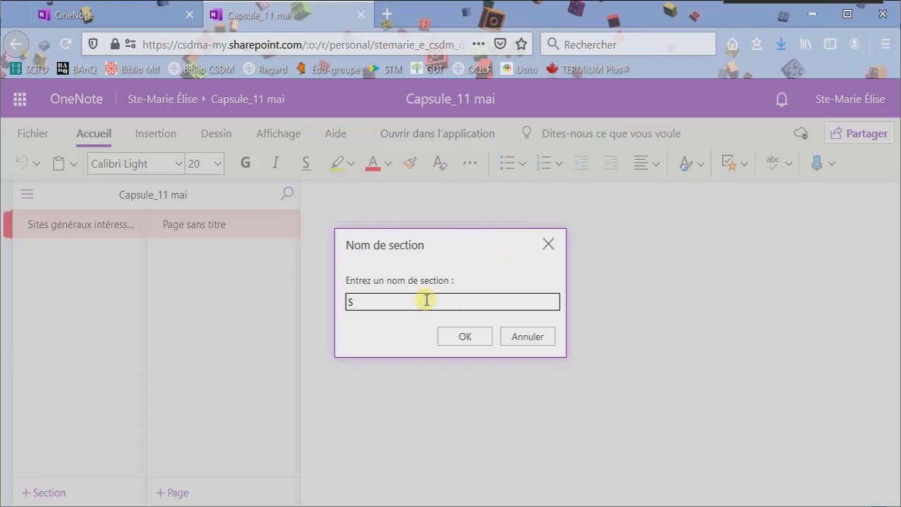
type("ites pour prijet")
key("BackSpace")
key("BackSpace")
type("ojet")
left_click(474, 336)
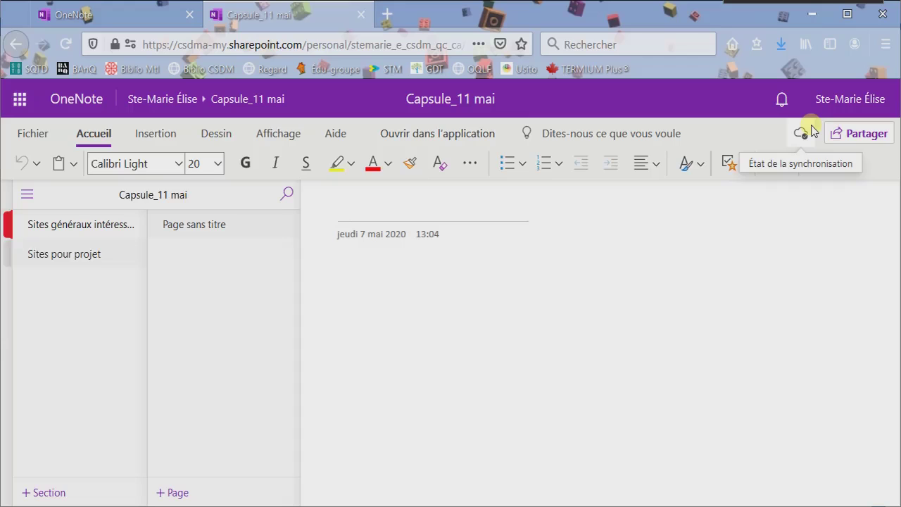
Close the notebook tab and search Google for 'onenote web clipper'.
left_click(360, 14)
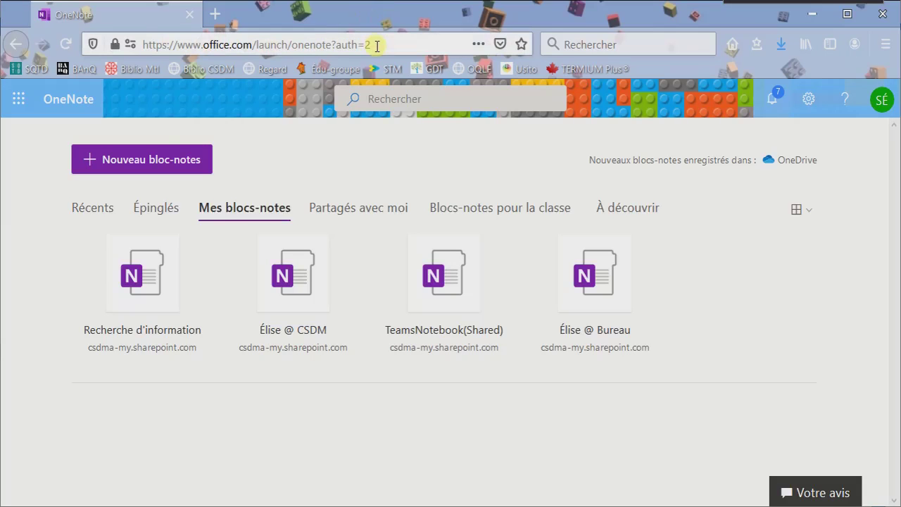
left_click(376, 46)
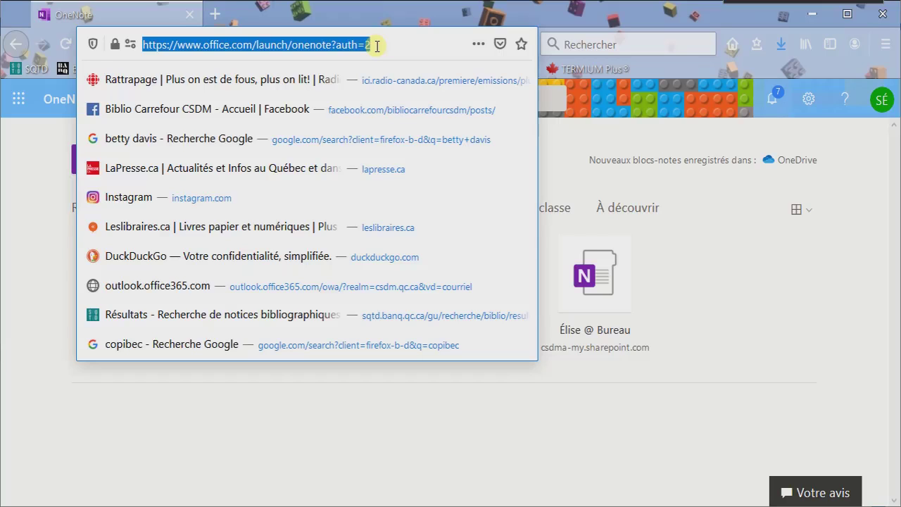
type("one")
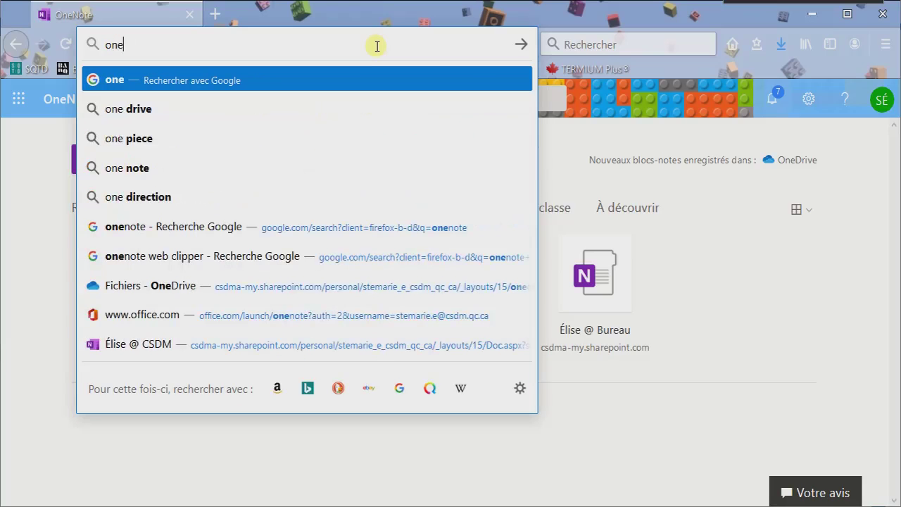
type("note wen")
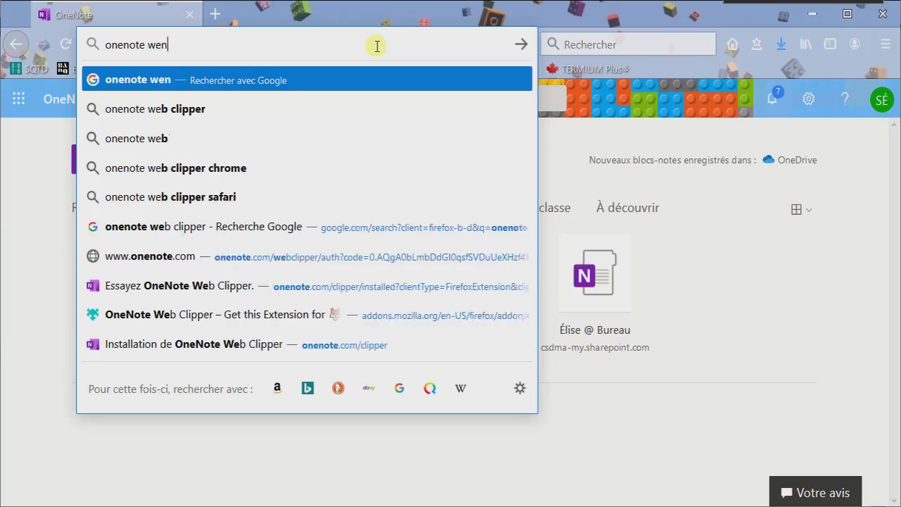
key("BackSpace")
type("b clipper")
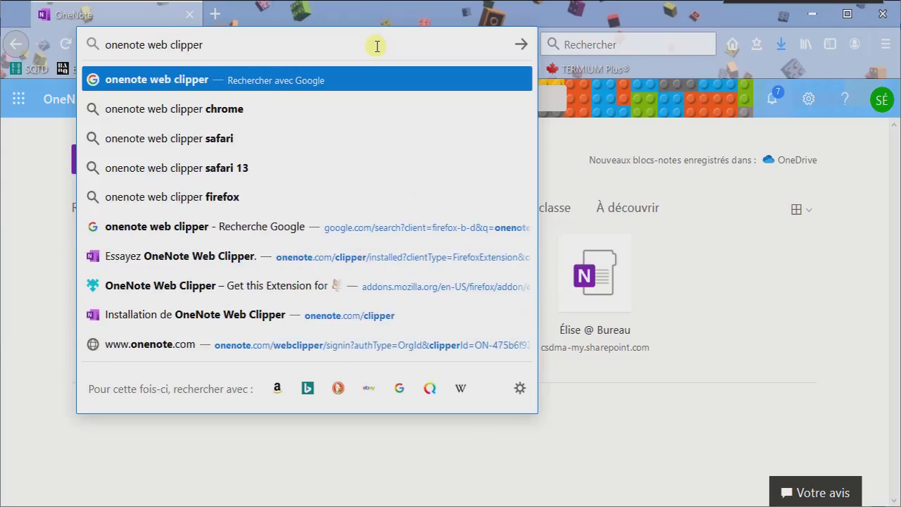
key("Return")
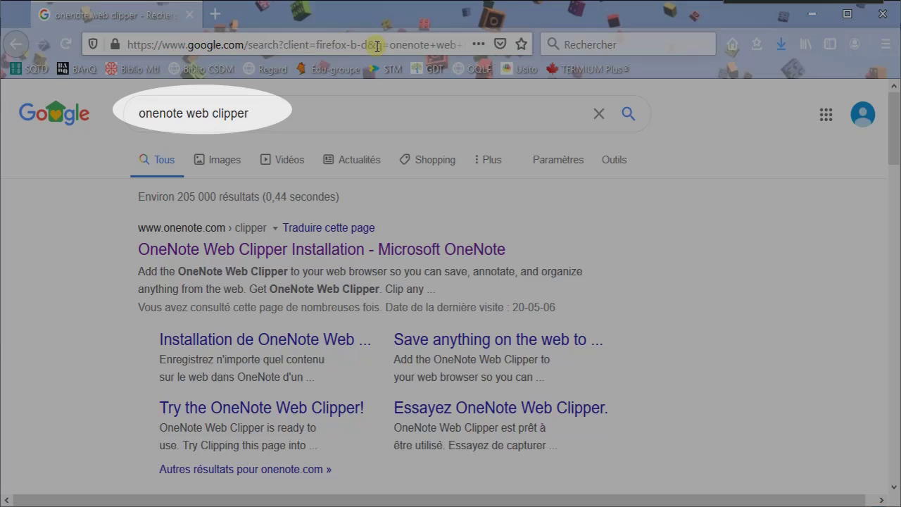
Open the OneNote Web Clipper Installation result and follow its Firefox download link.
left_click_drag(250, 112, 124, 106)
left_click(23, 340)
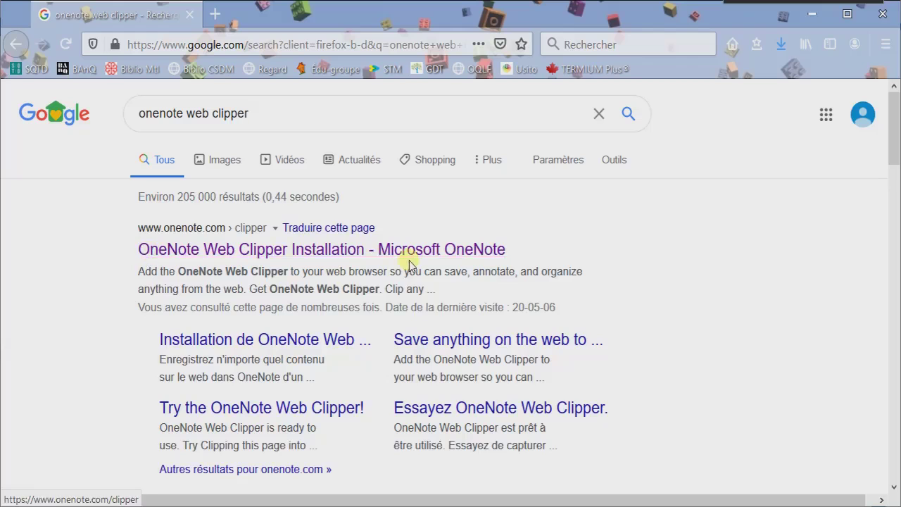
left_click(330, 261)
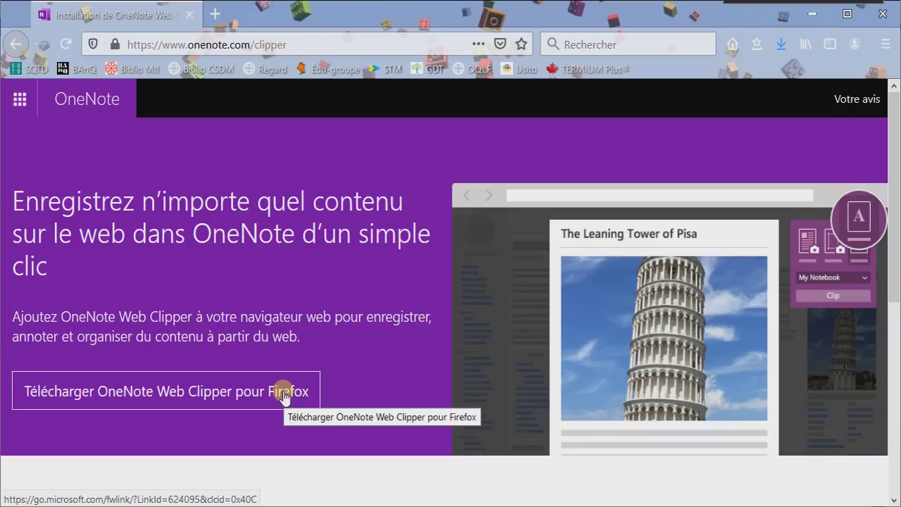
left_click(285, 398)
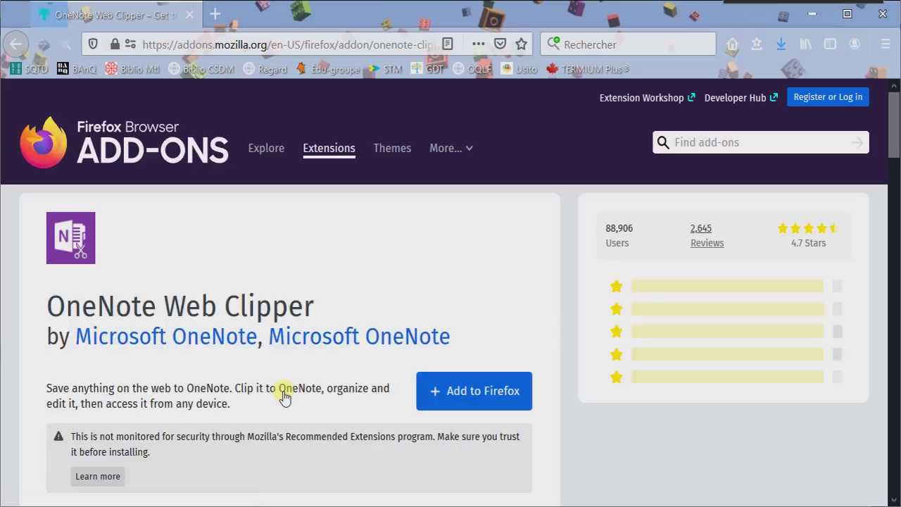
Install OneNote Web Clipper in Firefox, allowing it in private windows.
left_click(476, 396)
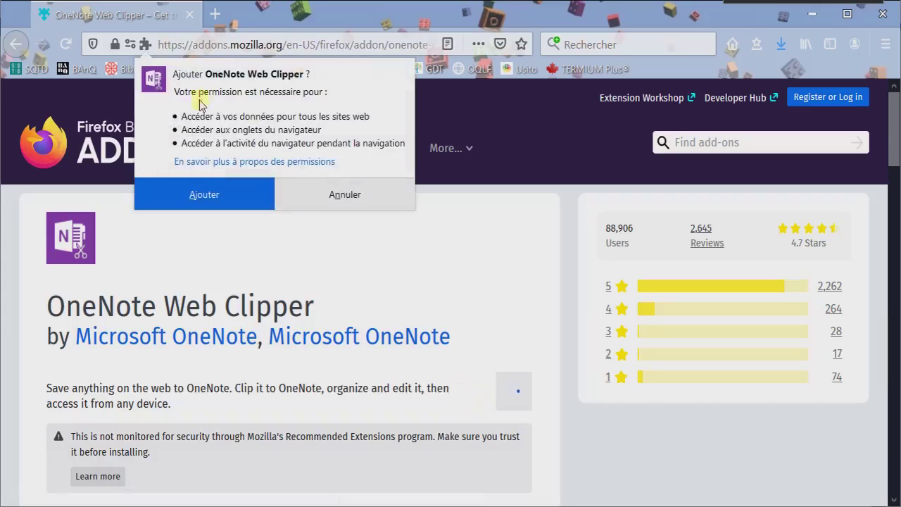
left_click(180, 187)
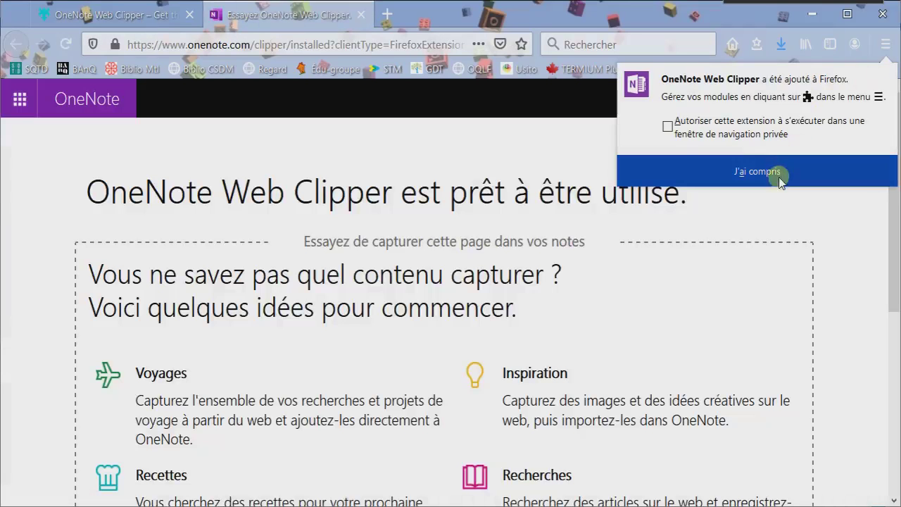
left_click(668, 126)
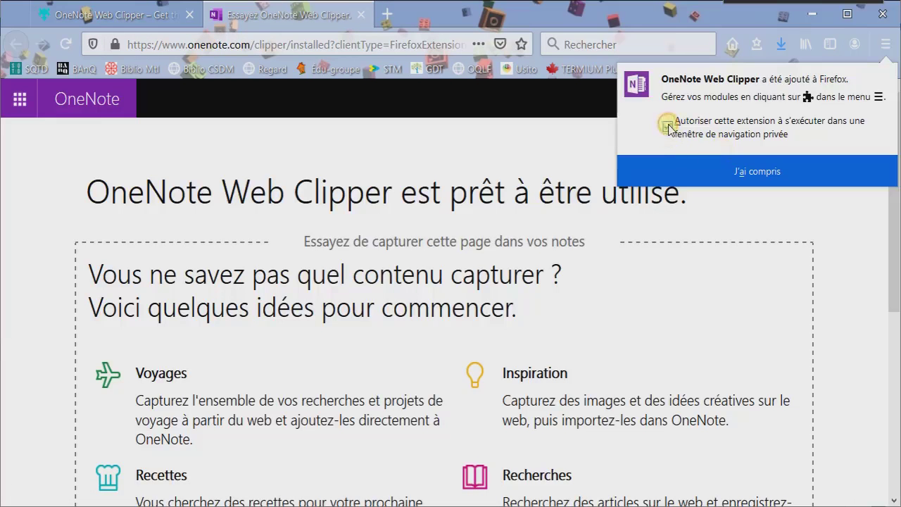
left_click(770, 173)
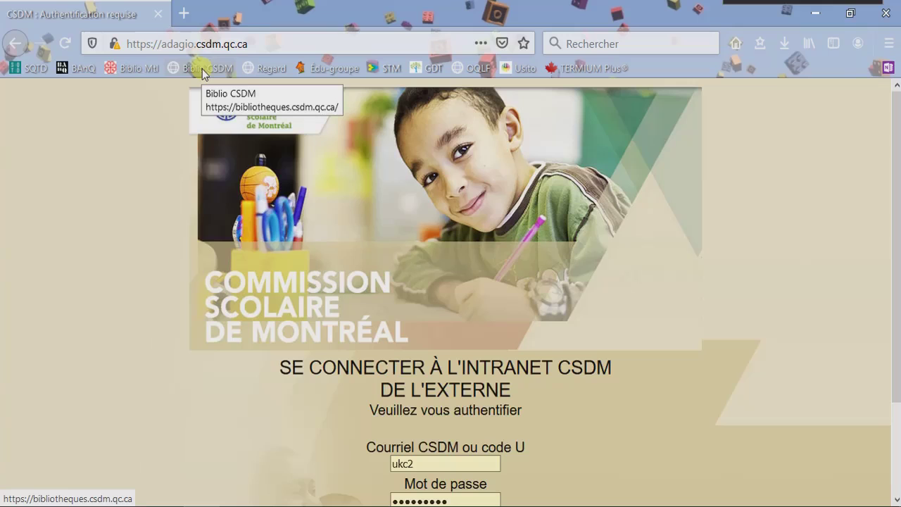
Open the CSDM school libraries site and search it for 'reference'.
left_click(202, 69)
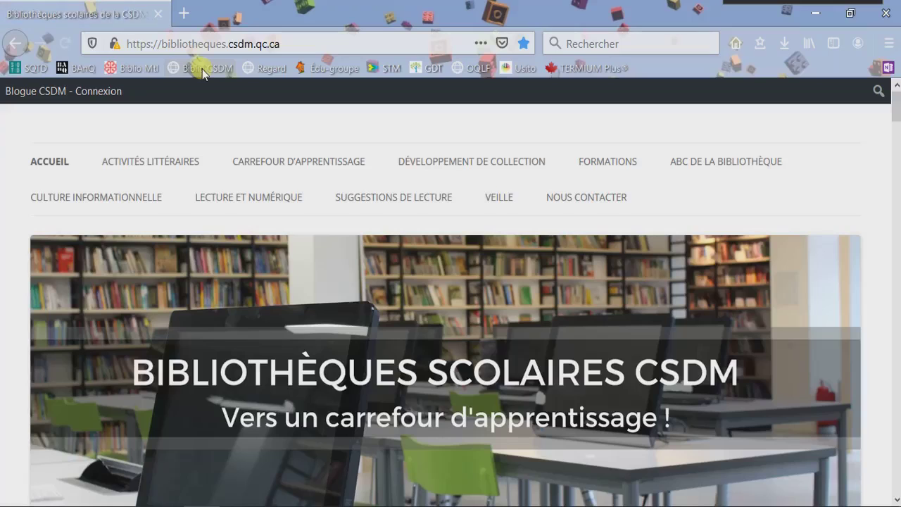
mouse_move(639, 226)
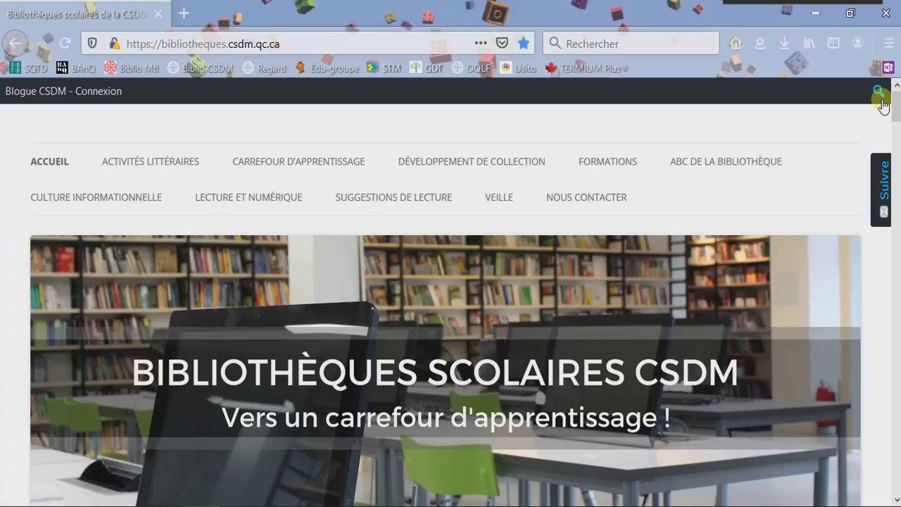
left_click(882, 101)
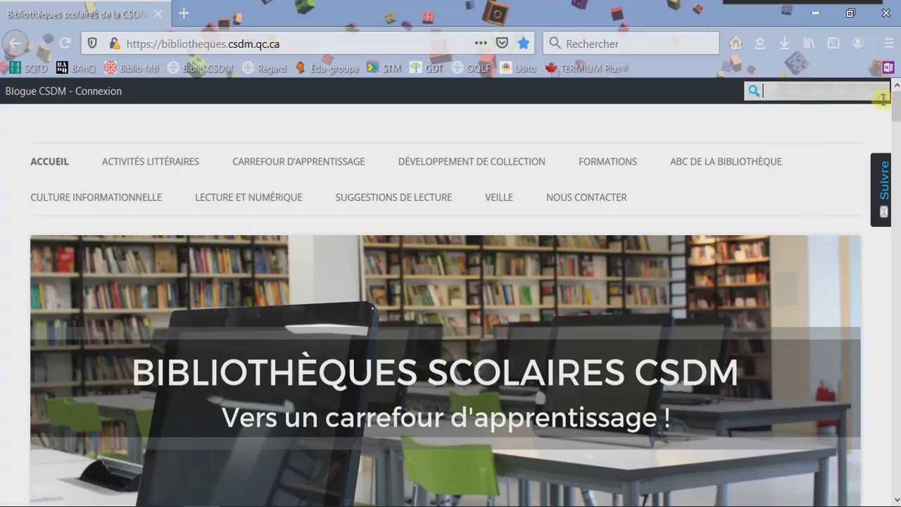
type("r")
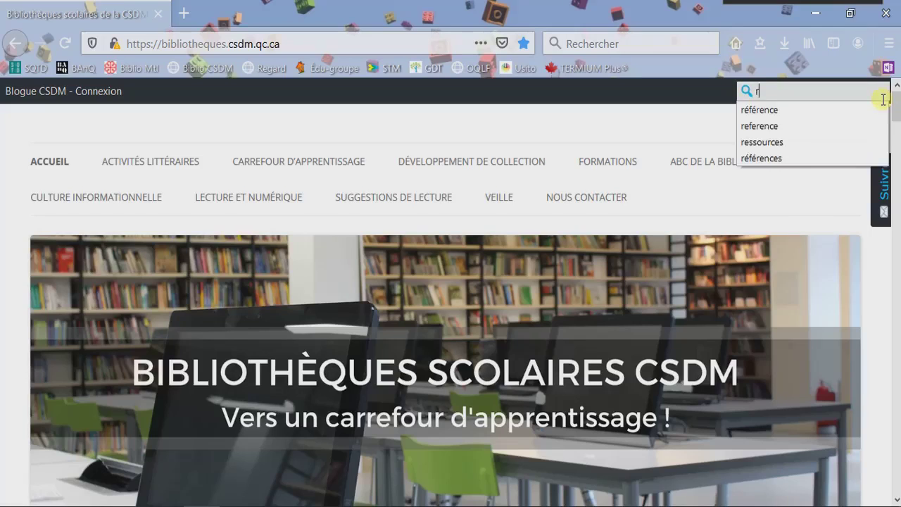
type("eference")
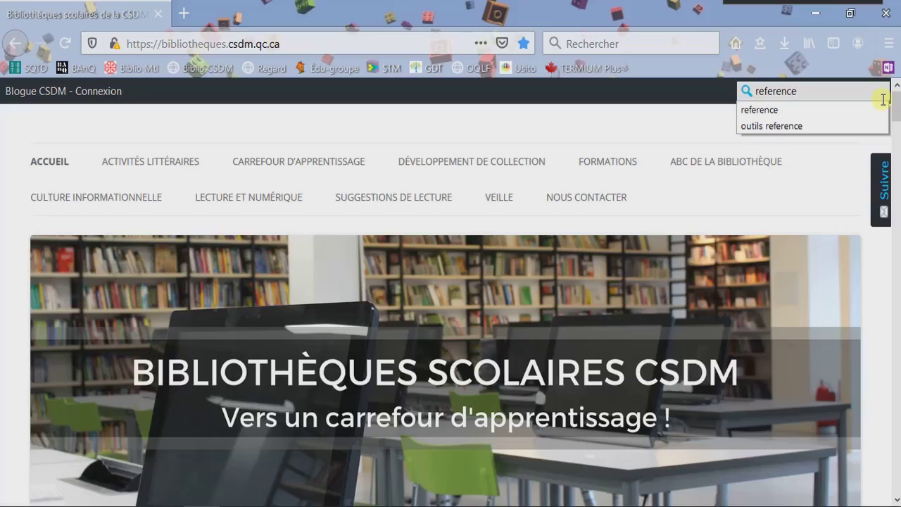
key("Return")
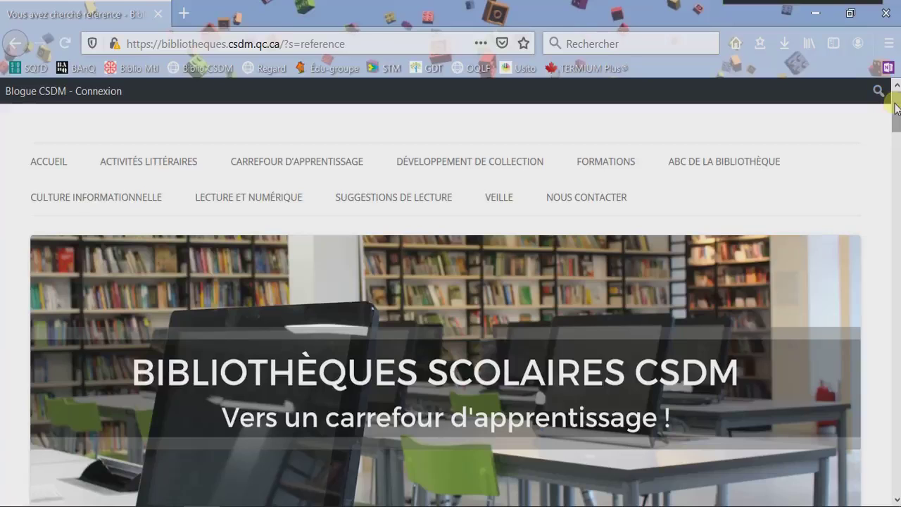
Open the 'Outils de référence' result and scroll down to its content.
scroll(897, 111, "down", 1)
left_click_drag(897, 129, 895, 198)
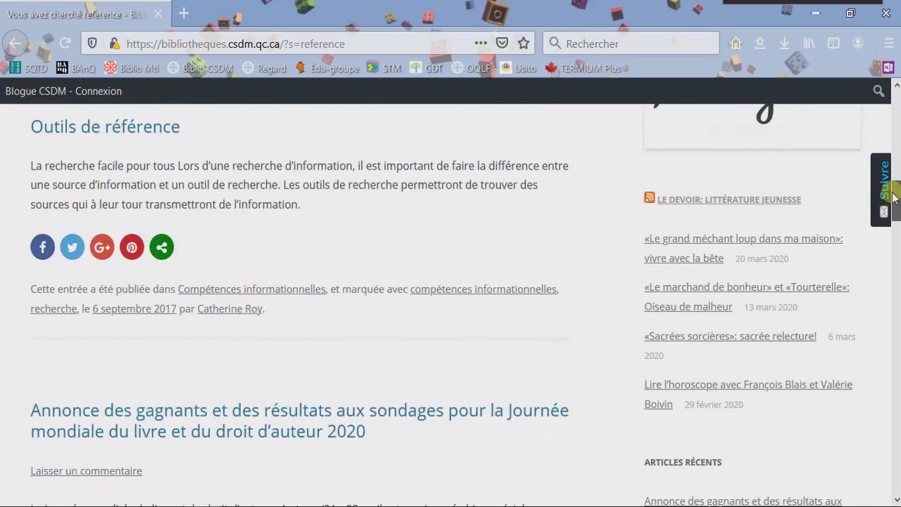
left_click(161, 139)
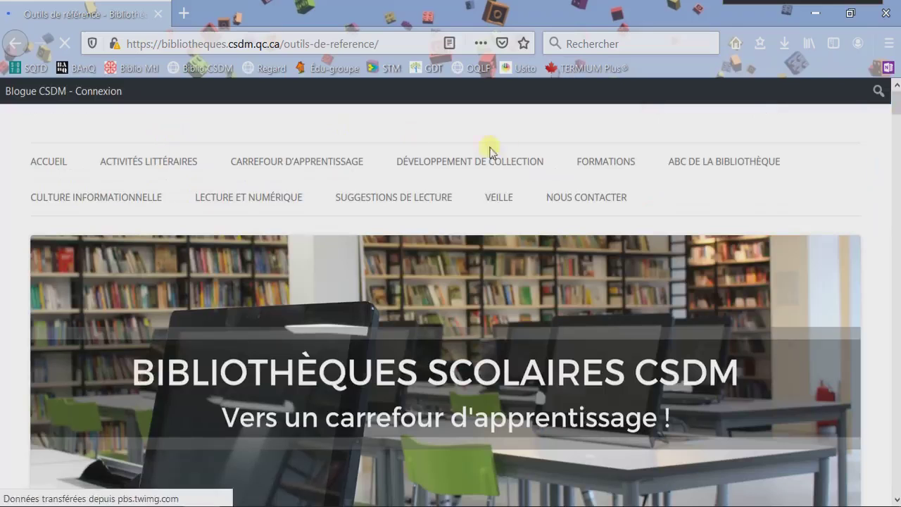
mouse_move(632, 167)
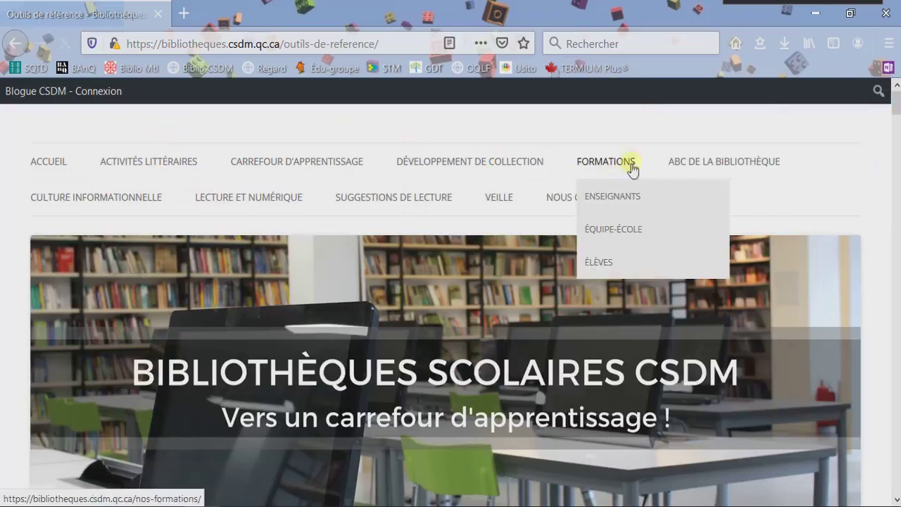
scroll(898, 131, "down", 3)
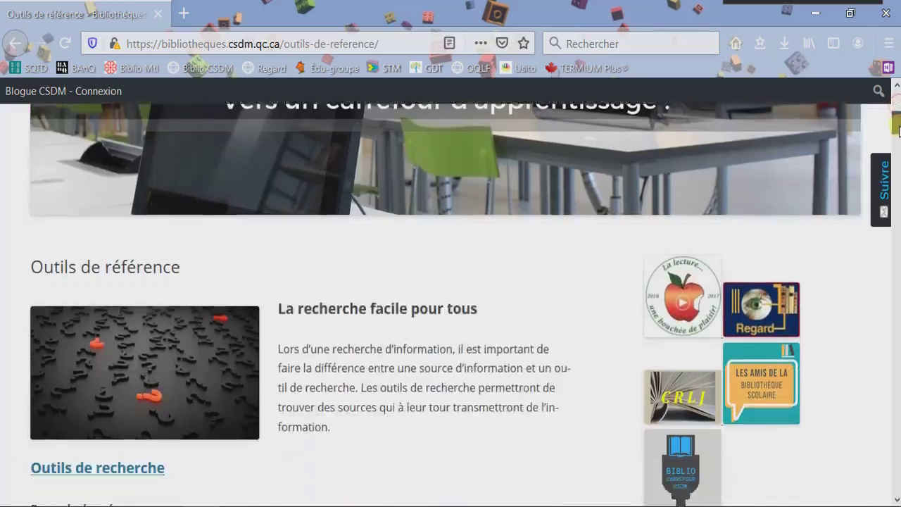
left_click_drag(899, 130, 899, 135)
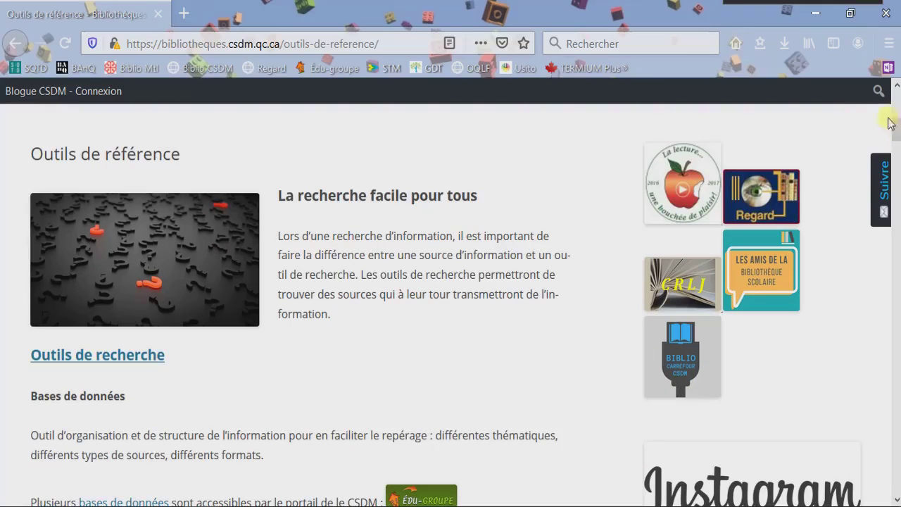
Launch the clipper and sign in with a school account, entering the account e-mail.
left_click(887, 68)
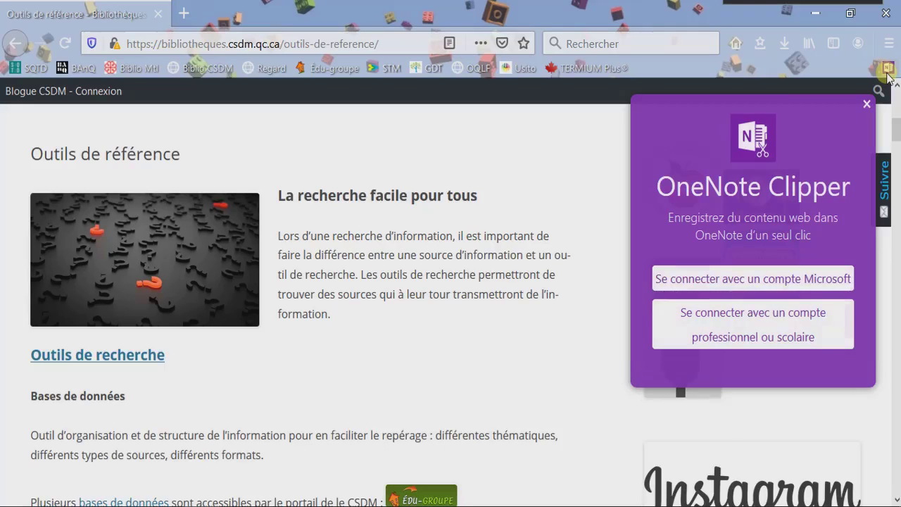
left_click(817, 318)
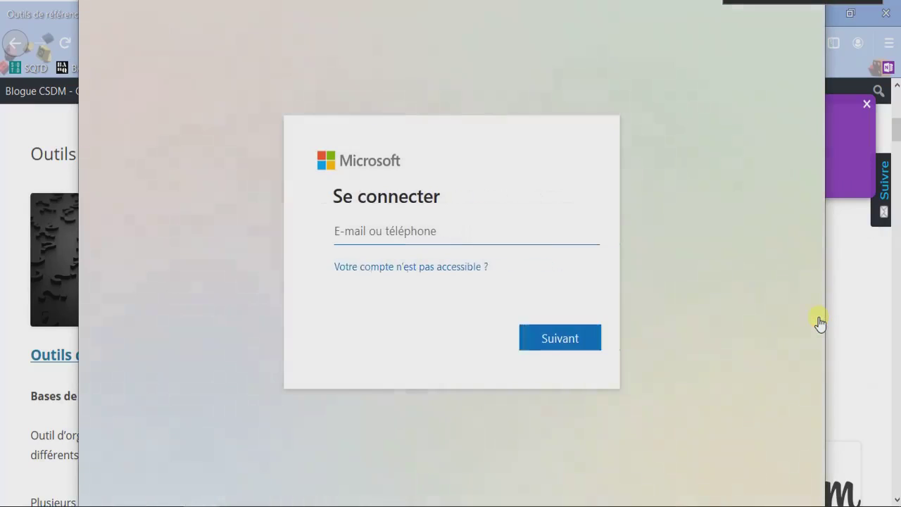
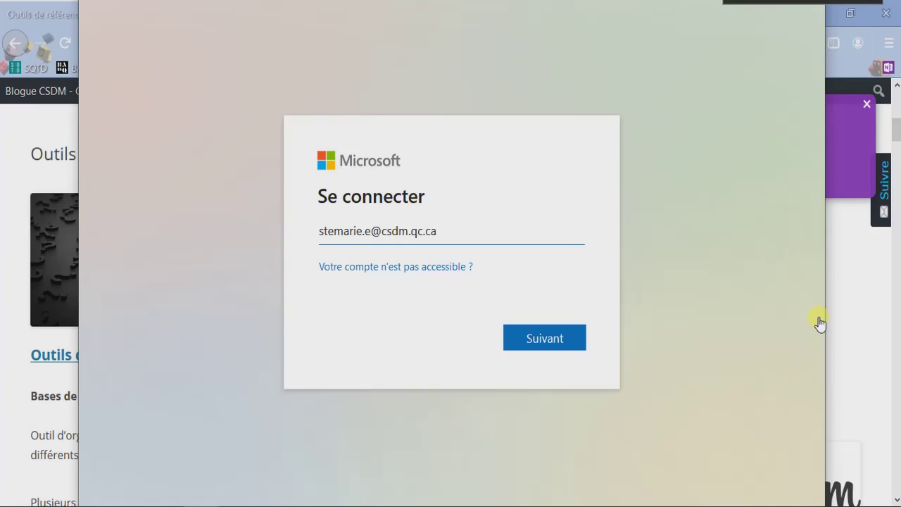
left_click(524, 343)
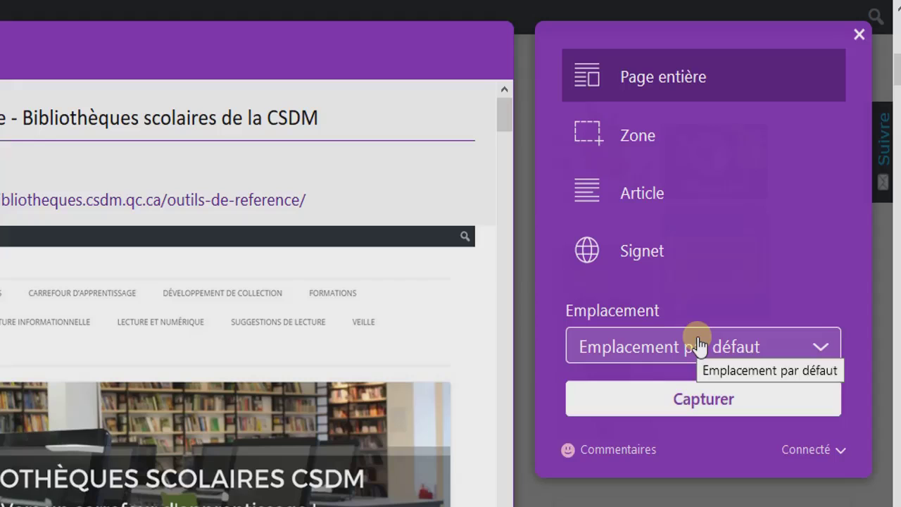
Set the clip location to Capsule_11 mai > Sites généraux intéressants.
left_click(698, 345)
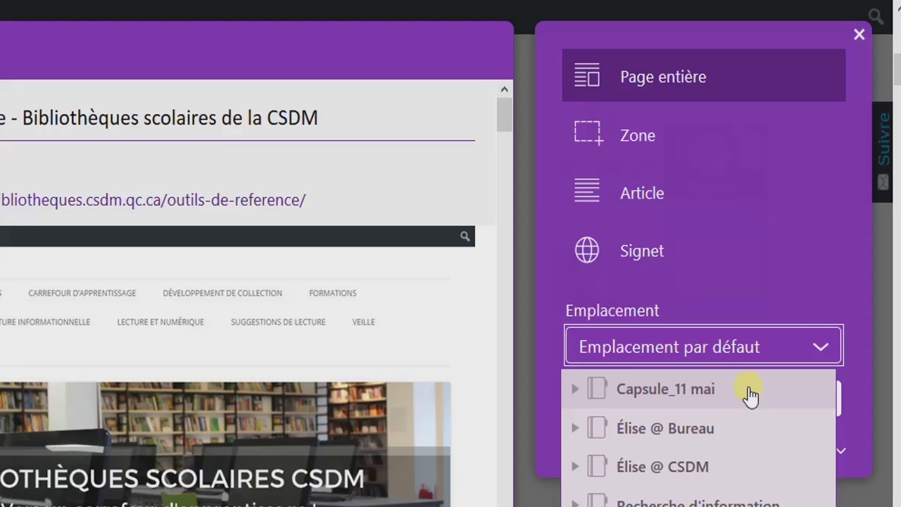
left_click(576, 391)
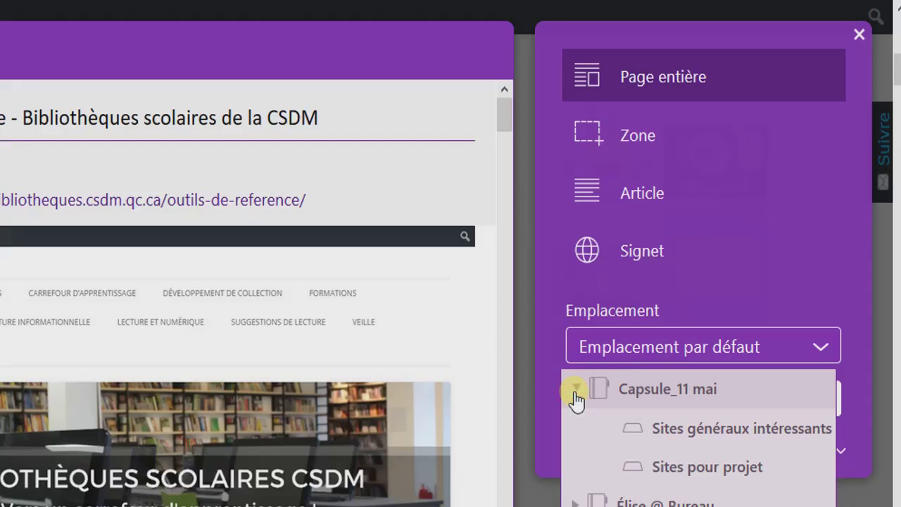
left_click(739, 429)
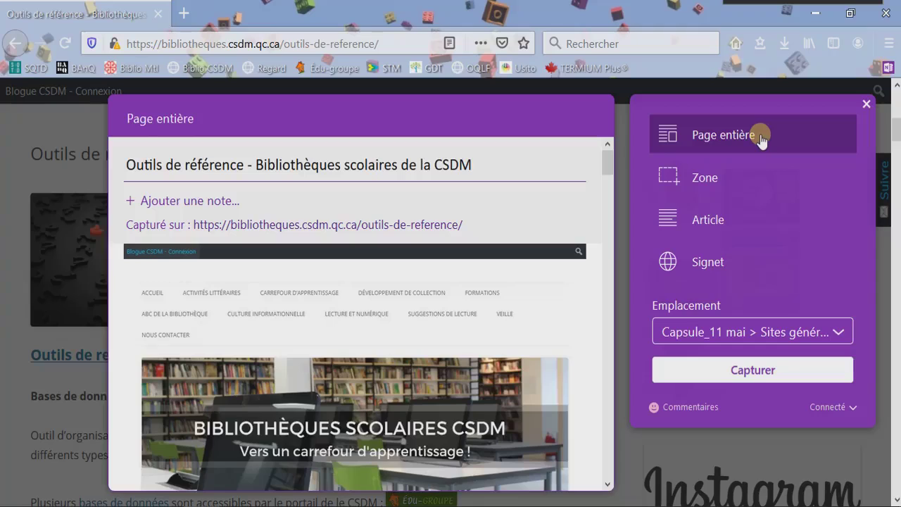
Attach the note 'Référence' and capture the full Outils de référence page.
left_click(274, 210)
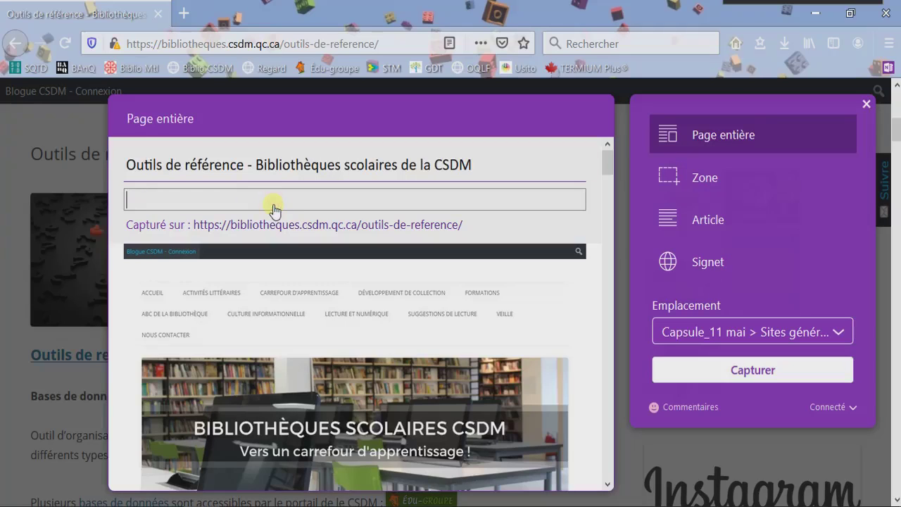
type("Référence")
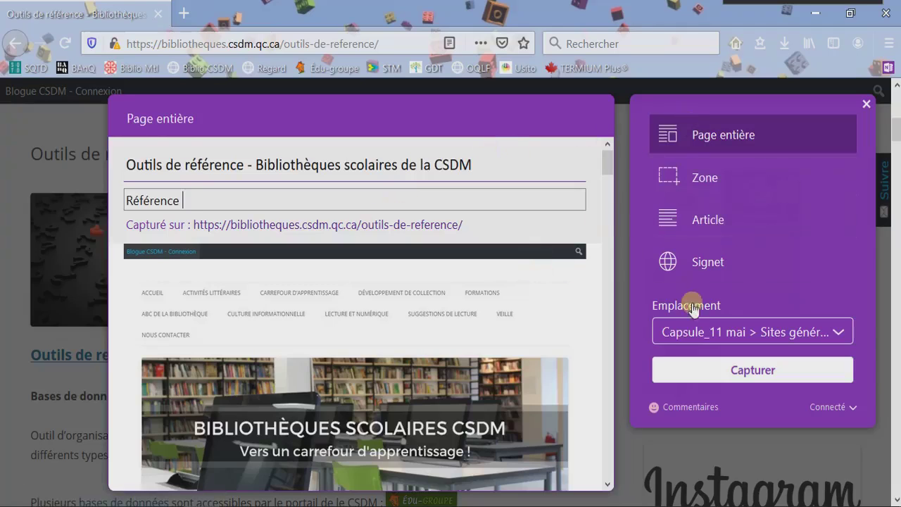
left_click(716, 377)
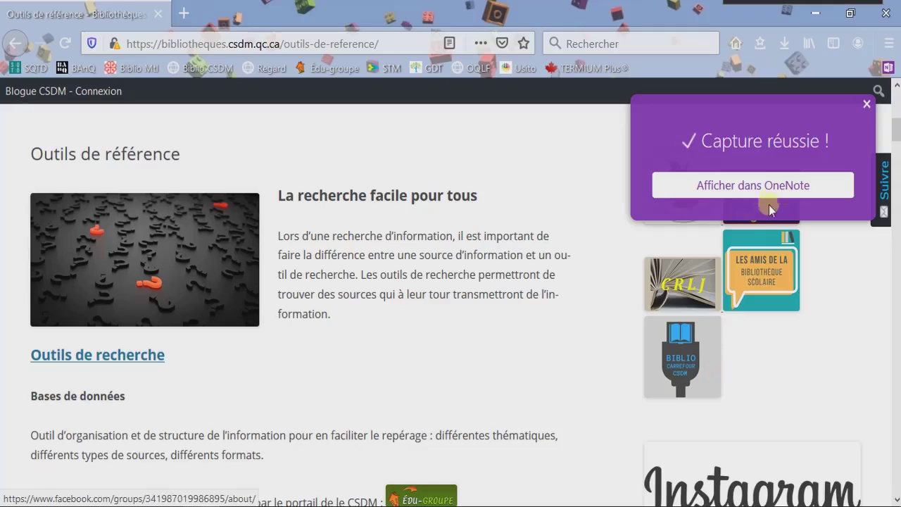
Open the captured page in OneNote for the web and scroll through it.
left_click(770, 186)
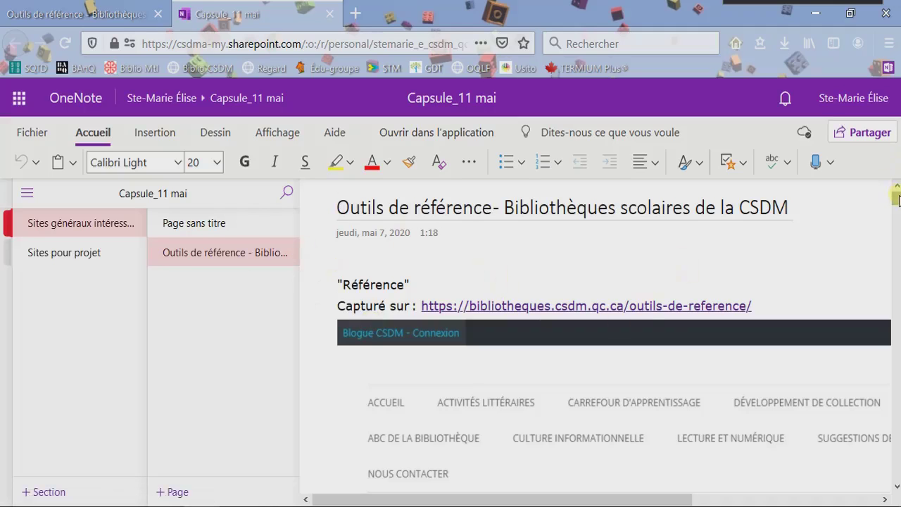
mouse_move(899, 200)
left_mouse_down()
mouse_move(896, 296)
mouse_move(896, 188)
mouse_move(896, 209)
left_mouse_up()
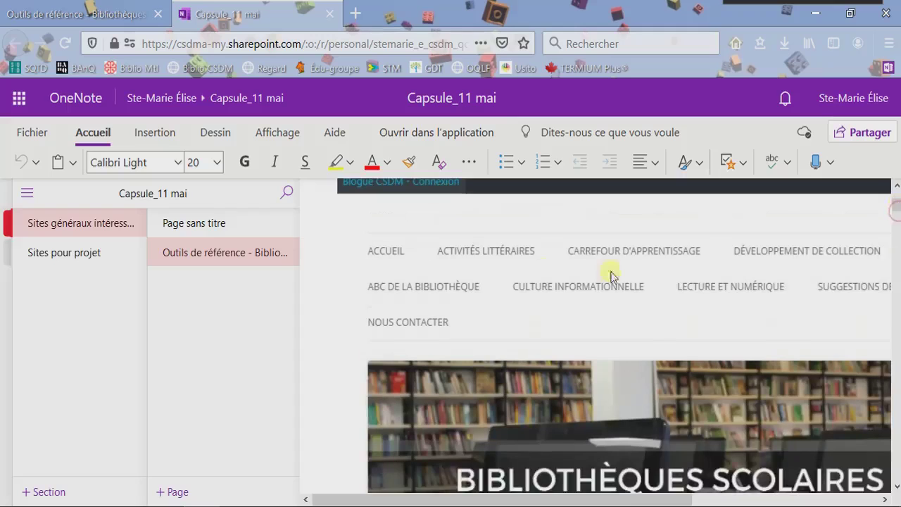
scroll(896, 208, "down", 1)
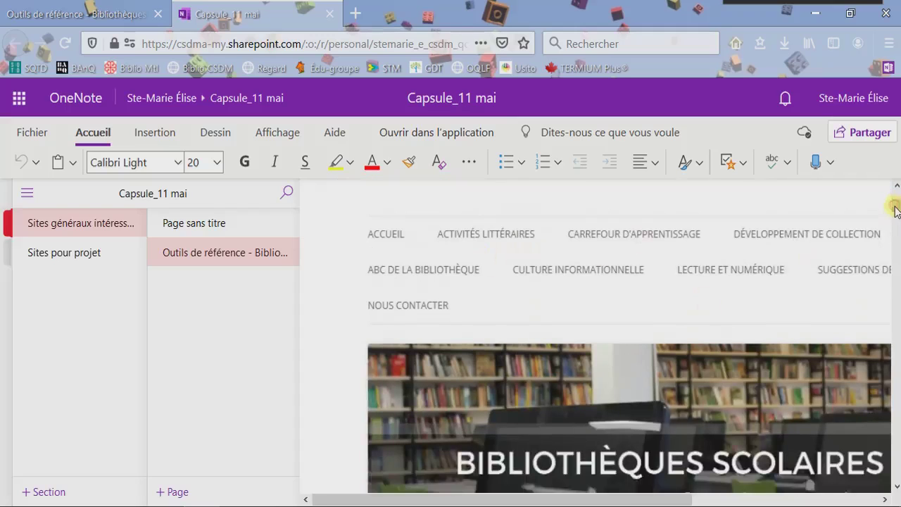
scroll(897, 209, "up", 2)
scroll(895, 208, "up", 3)
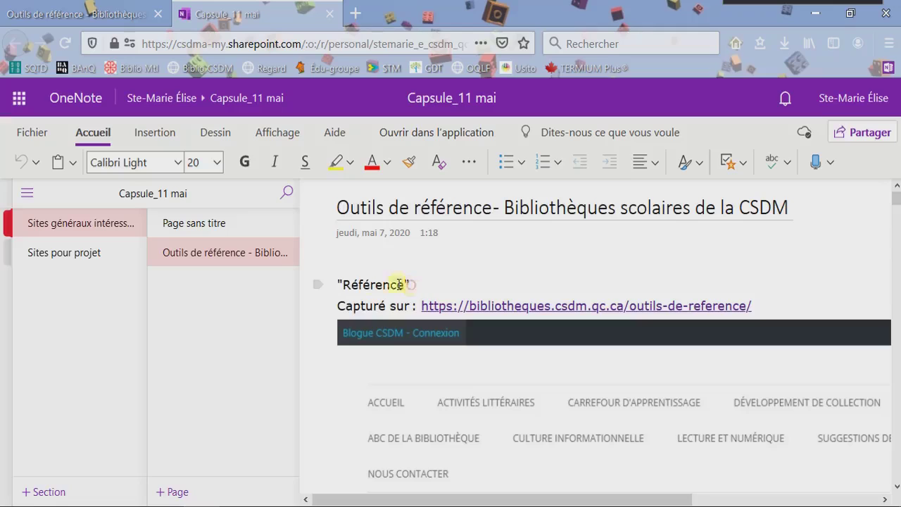
Insert blank lines below the 'Référence' note, then close the OneNote tab.
left_click_drag(414, 284, 322, 283)
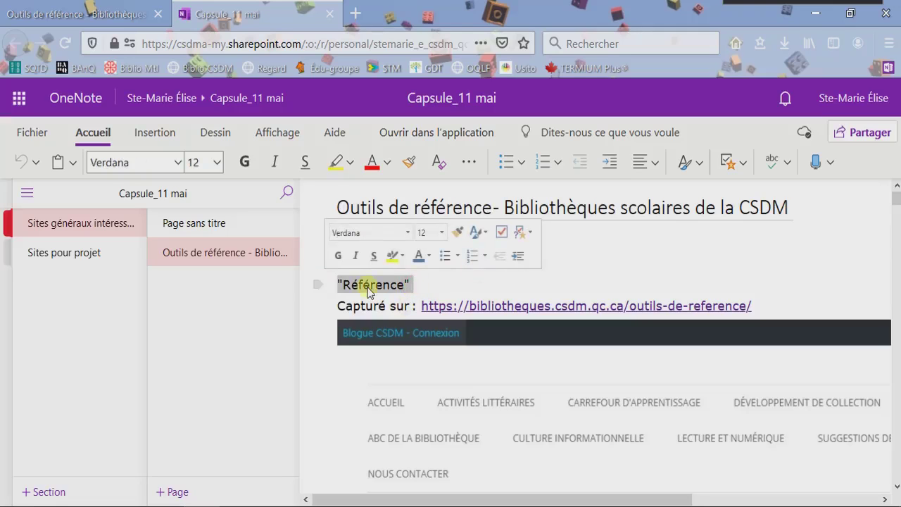
left_click(444, 281)
key("Return")
key("Return")
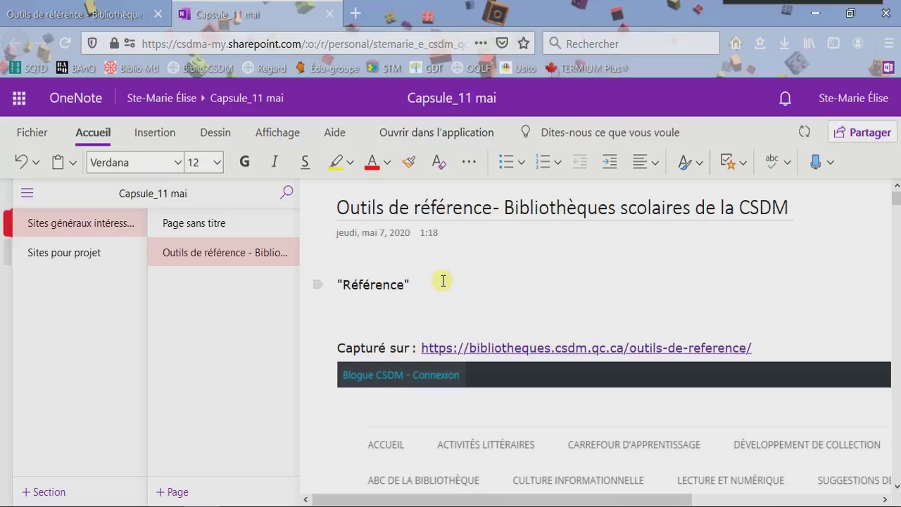
key("Up")
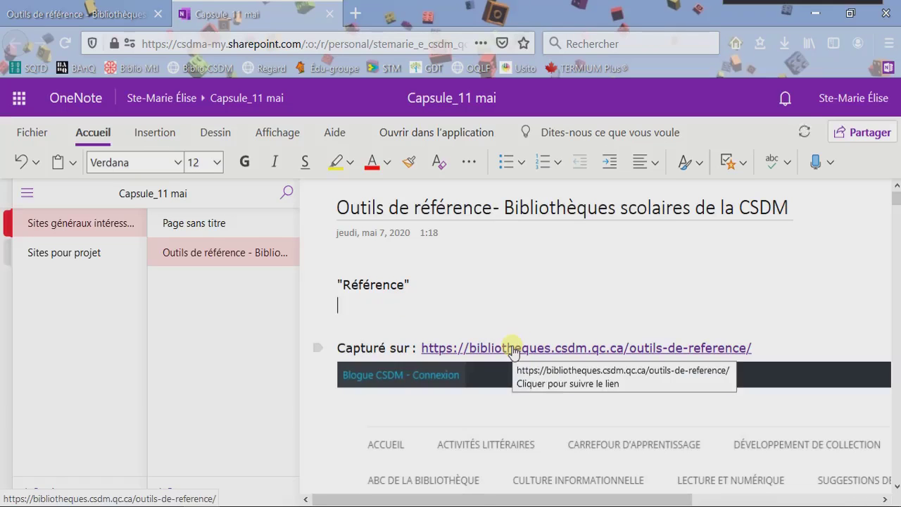
left_click(472, 416)
scroll(473, 416, "down", 10)
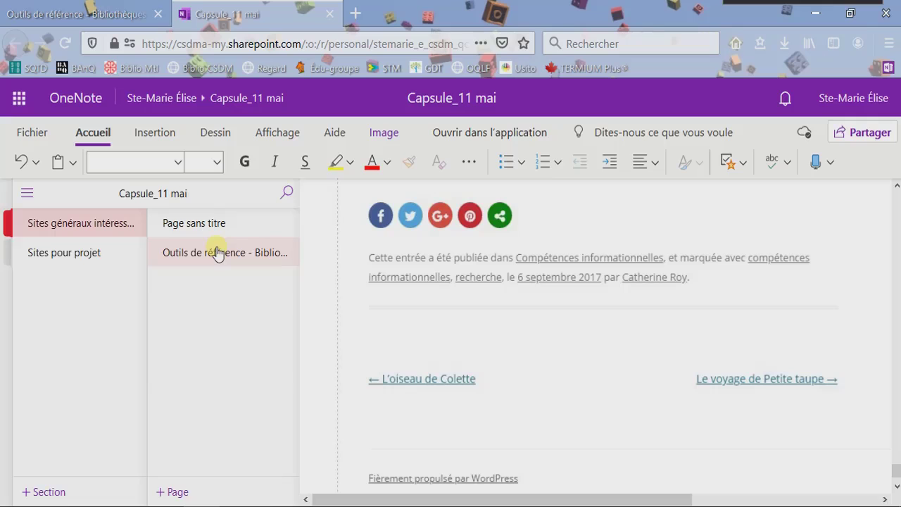
left_click(330, 15)
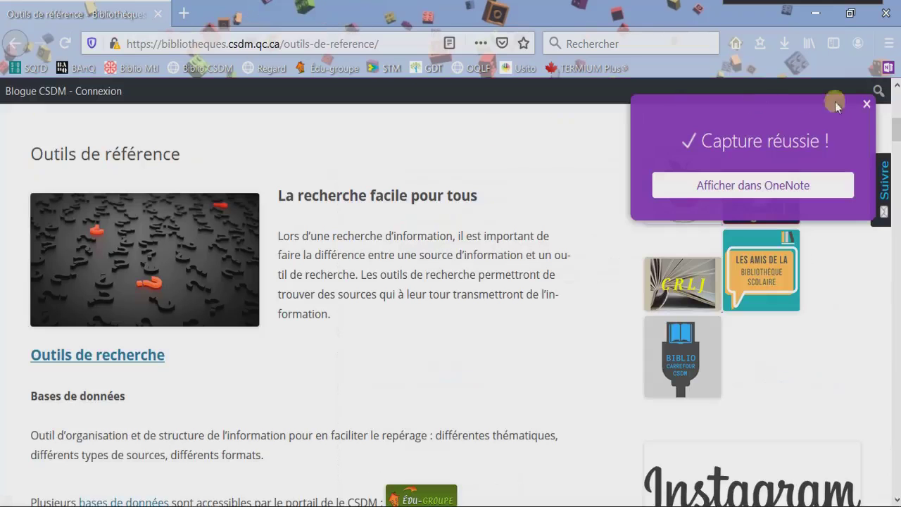
Reopen the Web Clipper in Zone mode and mark the Article de périodique area.
left_click(867, 104)
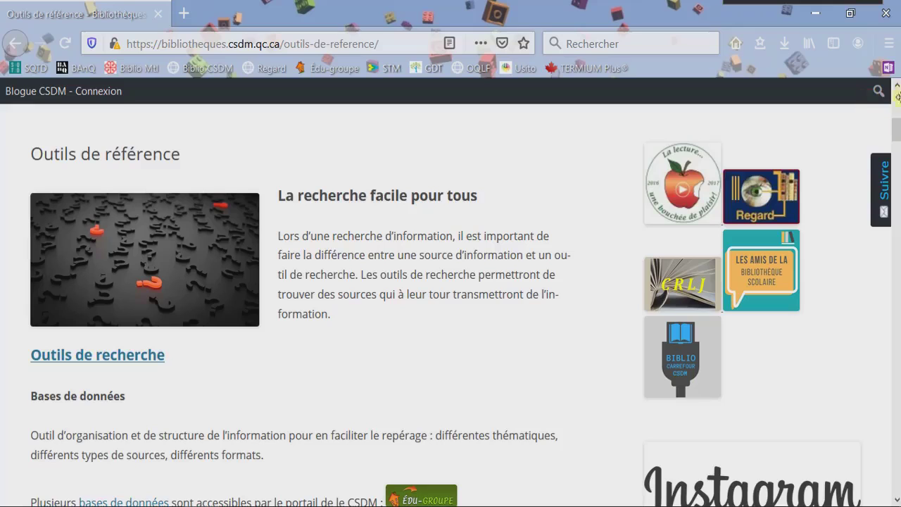
left_click(888, 68)
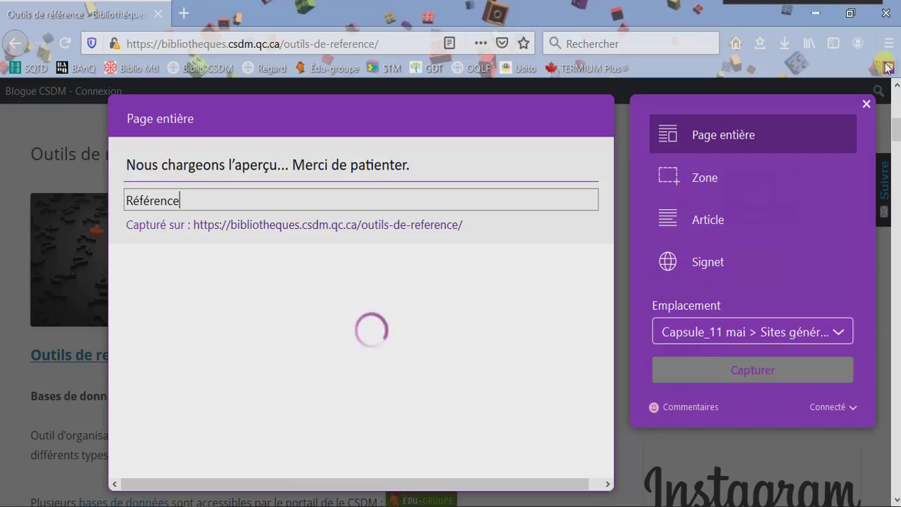
left_click(728, 181)
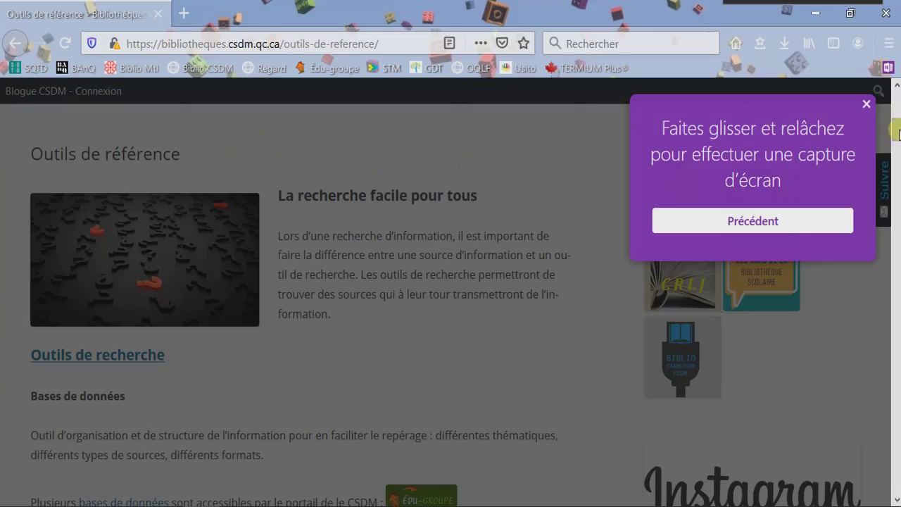
scroll(897, 145, "down", 3)
left_click_drag(897, 144, 896, 212)
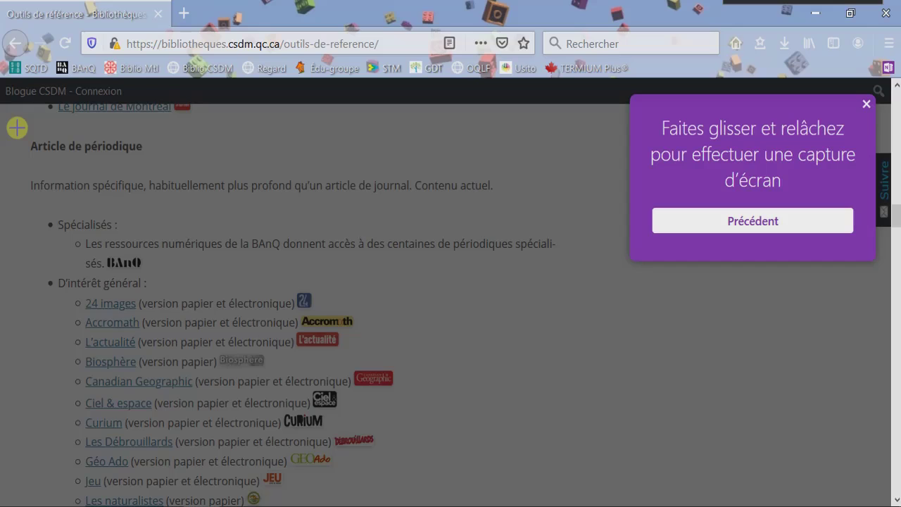
left_click_drag(17, 128, 550, 506)
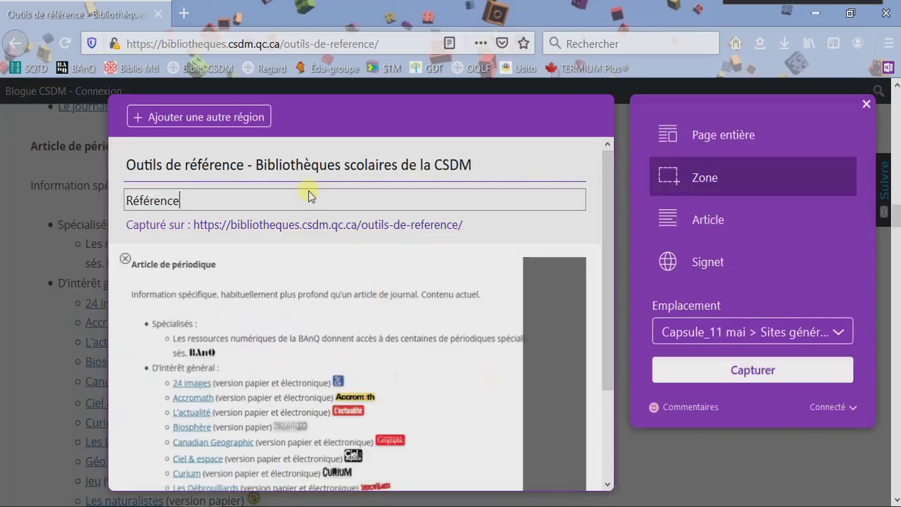
Change the clip note to 'Périodiques', capture the region and view it in OneNote.
double_click(206, 200)
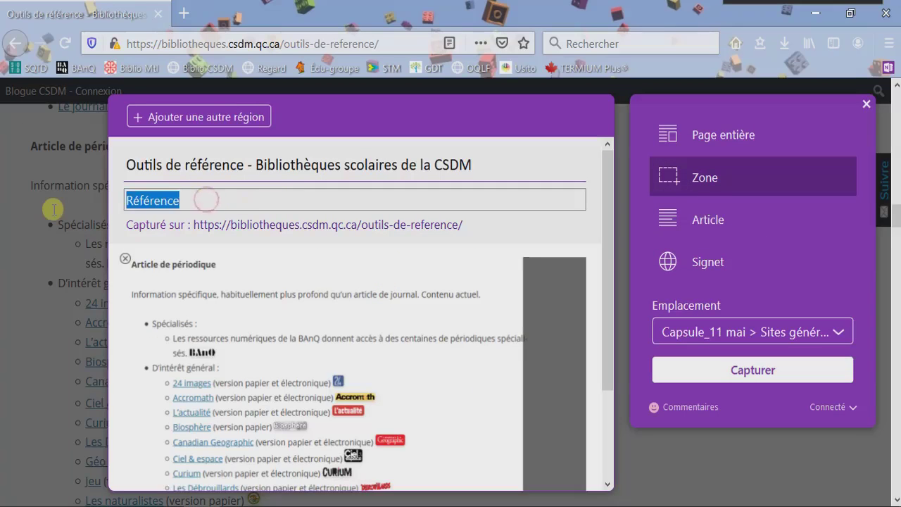
type("Pé")
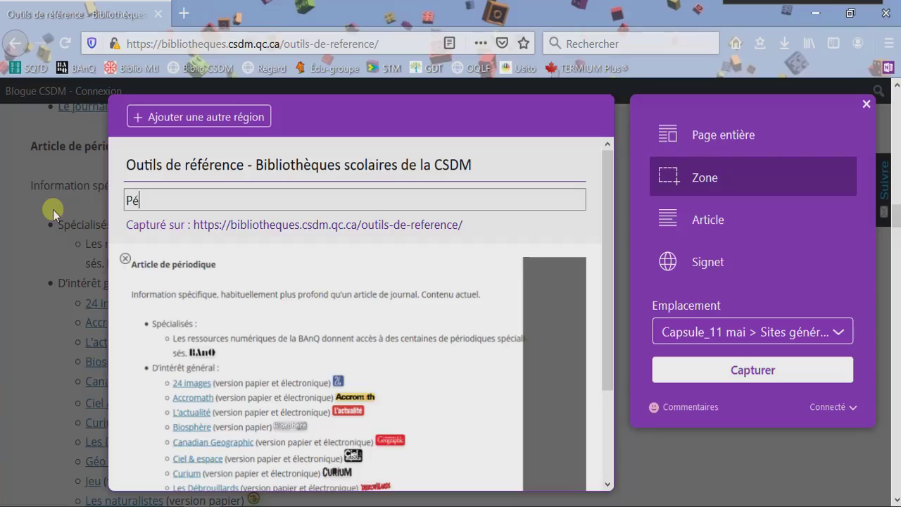
type("riodiques")
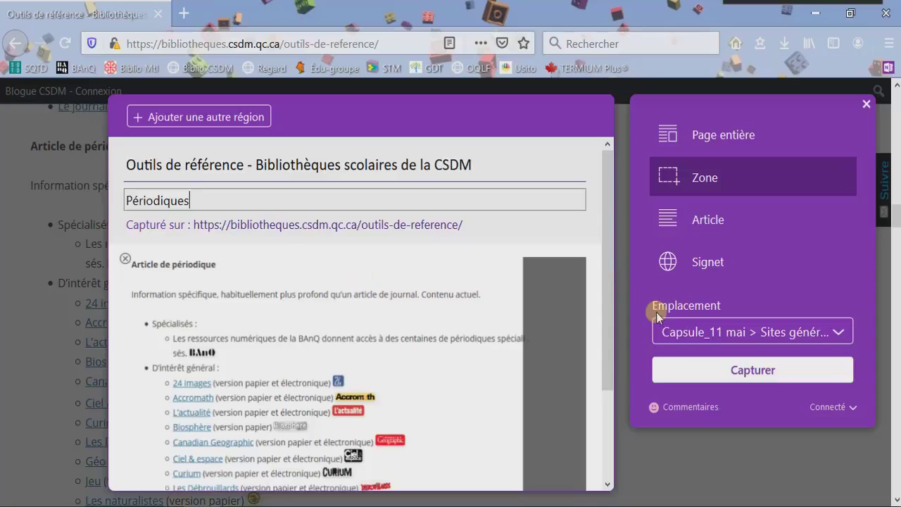
left_click(708, 368)
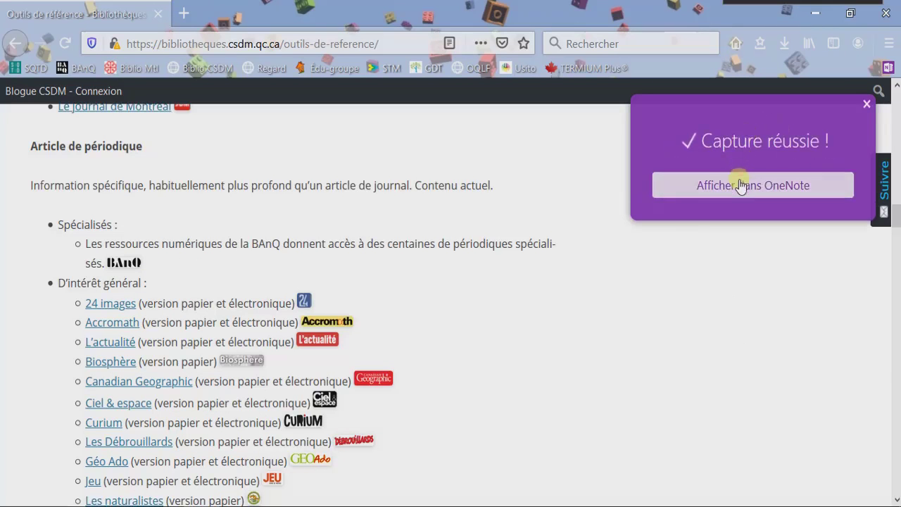
left_click(741, 186)
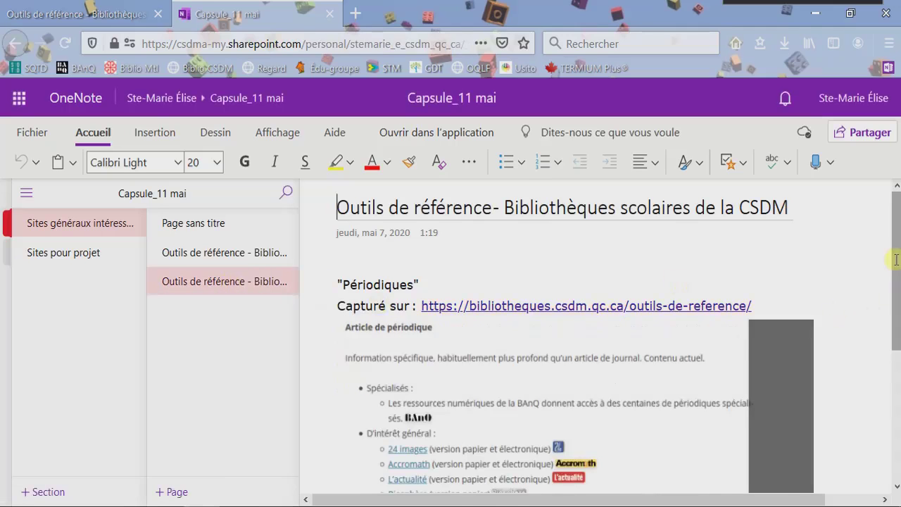
Review the Périodiques clipping and its image, then close the OneNote tab.
left_click_drag(897, 259, 898, 332)
left_click(555, 288)
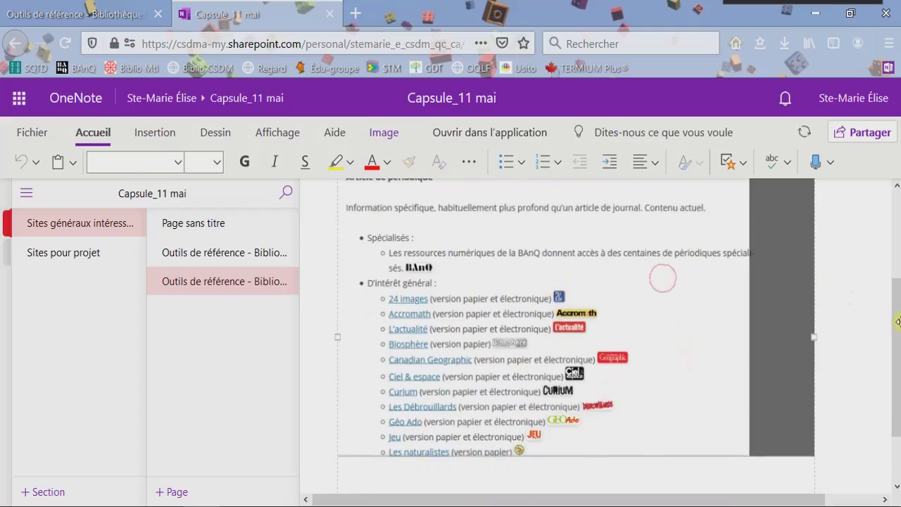
left_click_drag(898, 321, 899, 317)
scroll(898, 251, "up", 1)
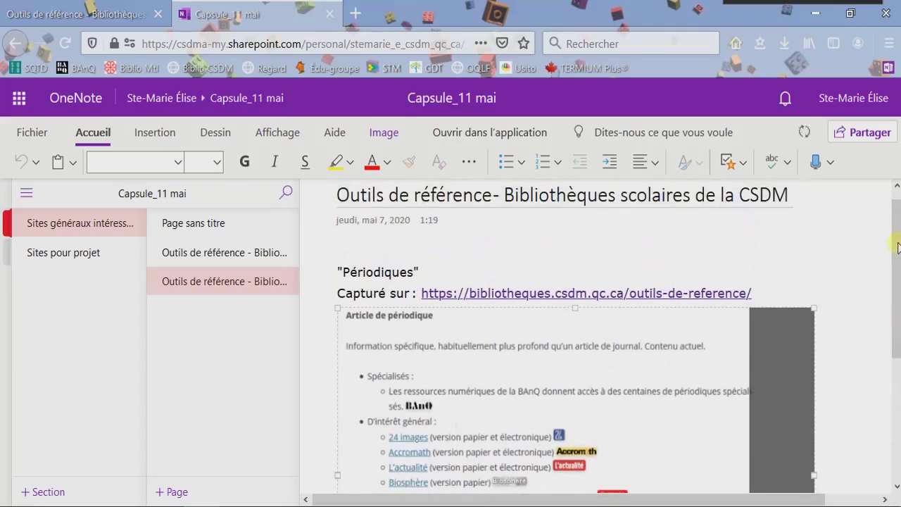
left_click(332, 15)
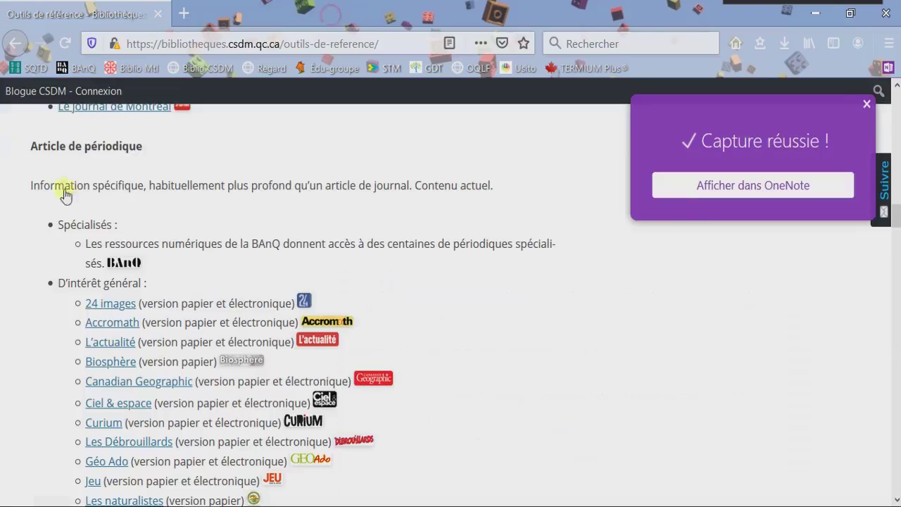
Dismiss the success popup and reopen the clipper in Article mode on the Outils de référence page.
left_click(867, 103)
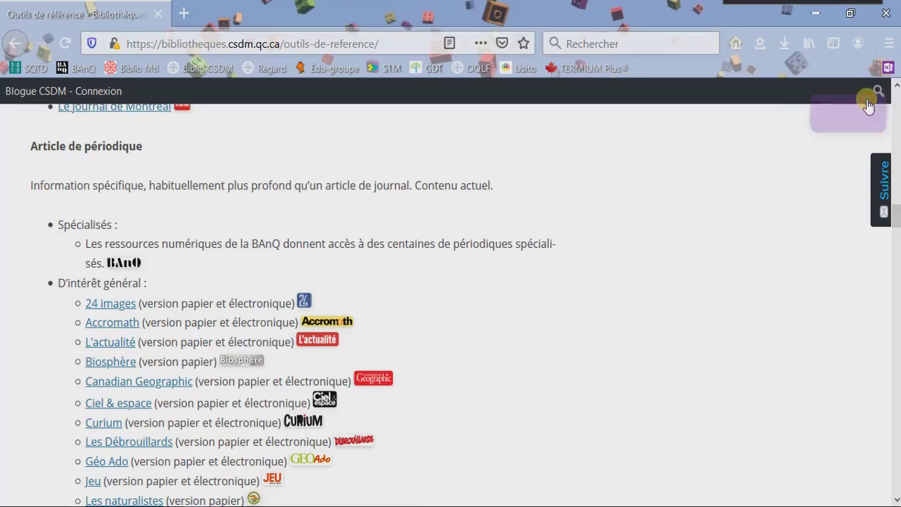
left_click(889, 68)
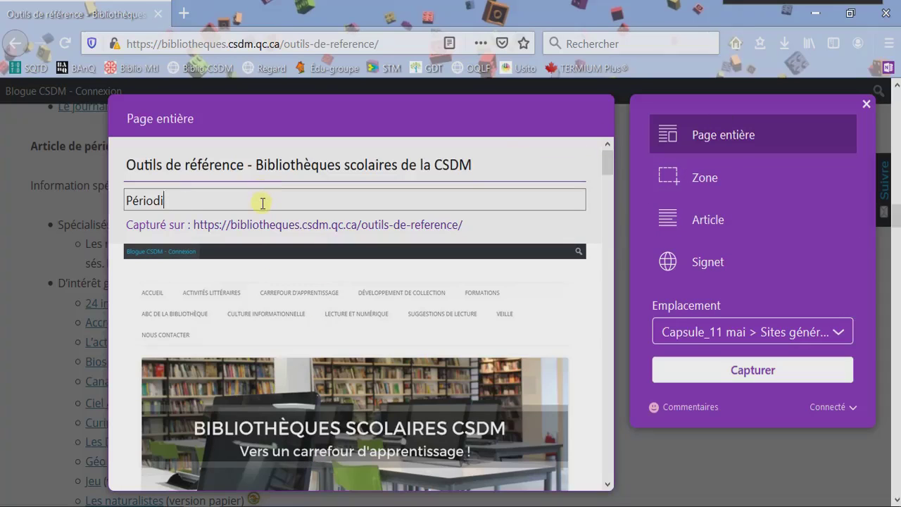
left_click(687, 211)
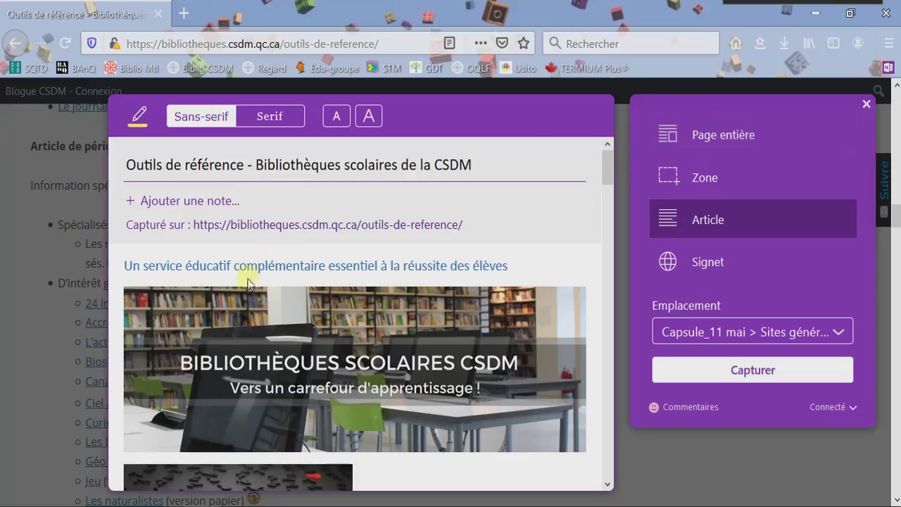
Highlight the opening words of the database description in yellow.
left_click(137, 119)
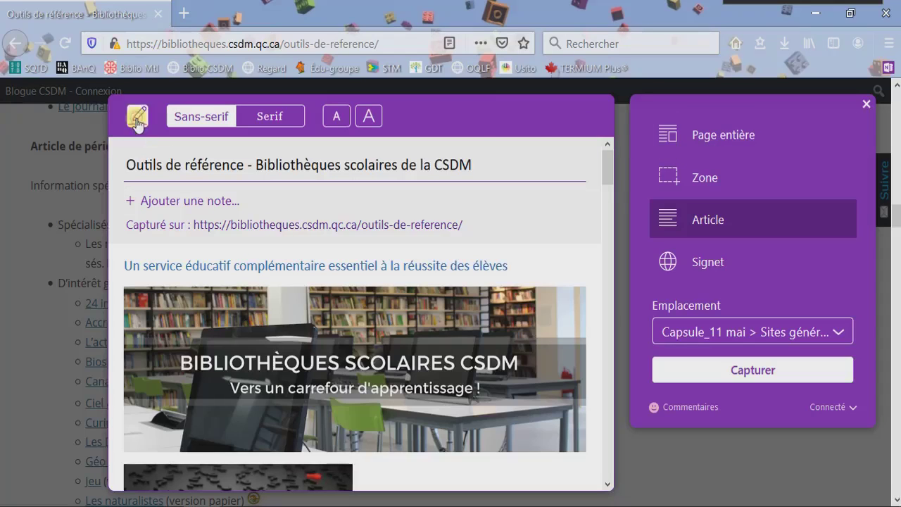
left_click(137, 119)
left_click_drag(607, 171, 614, 233)
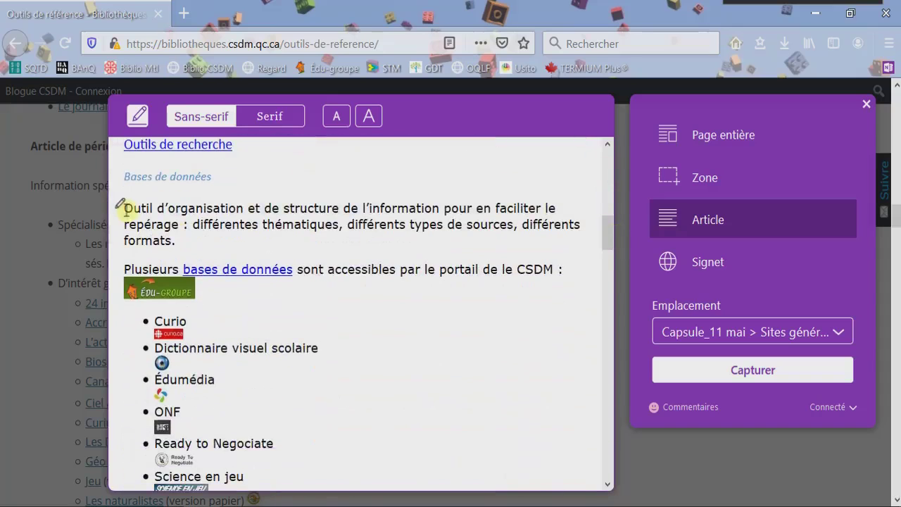
left_click_drag(131, 210, 316, 210)
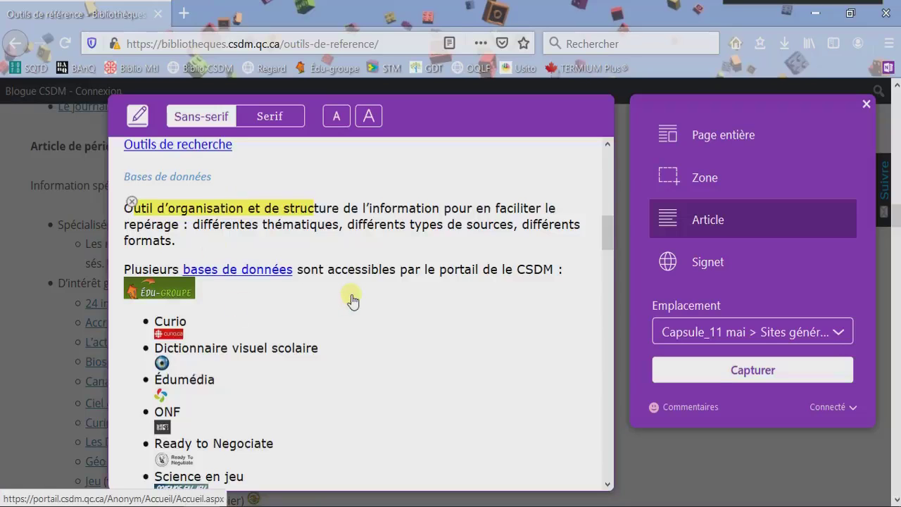
Adjust the article text size, capture the article and view it in OneNote.
left_click(370, 117)
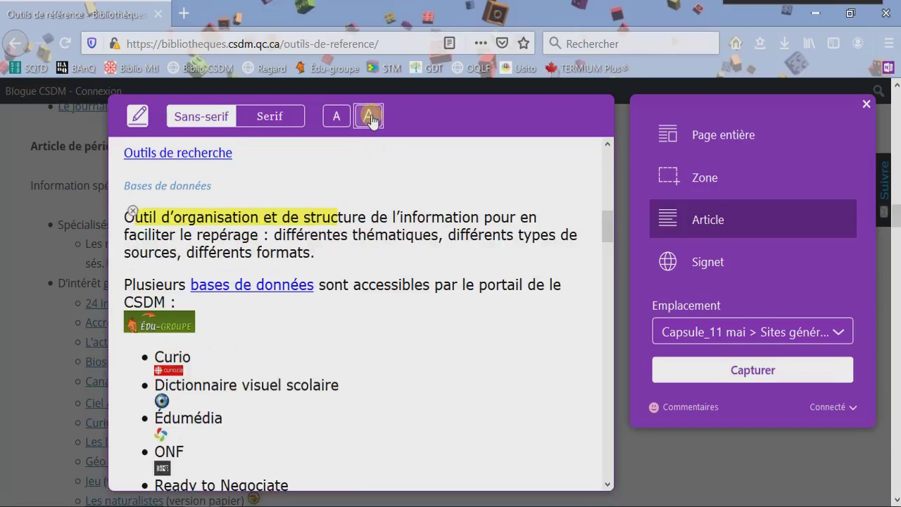
left_click(370, 117)
left_click(336, 117)
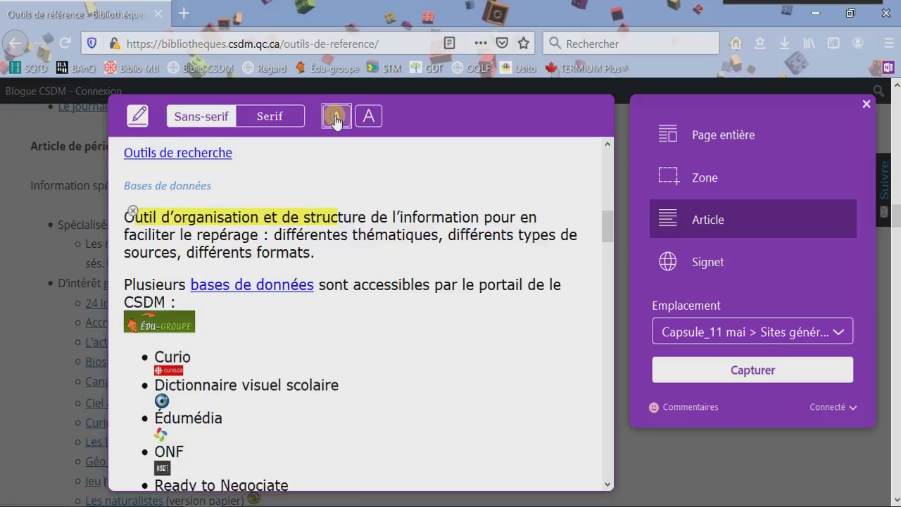
left_click(336, 117)
left_click(336, 117)
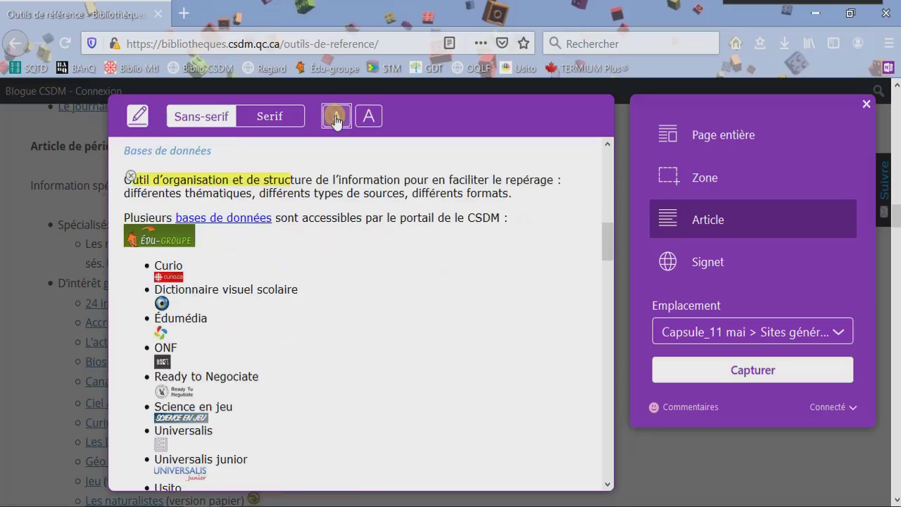
left_click(715, 373)
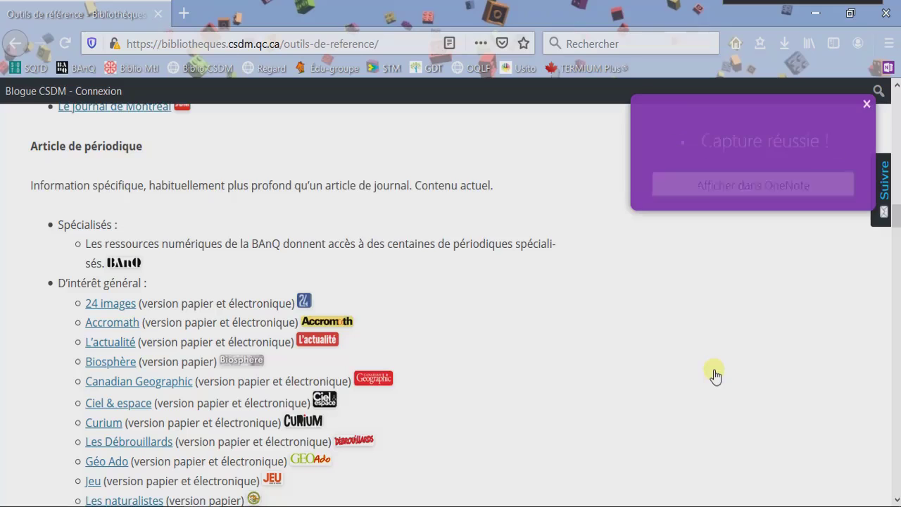
left_click(758, 197)
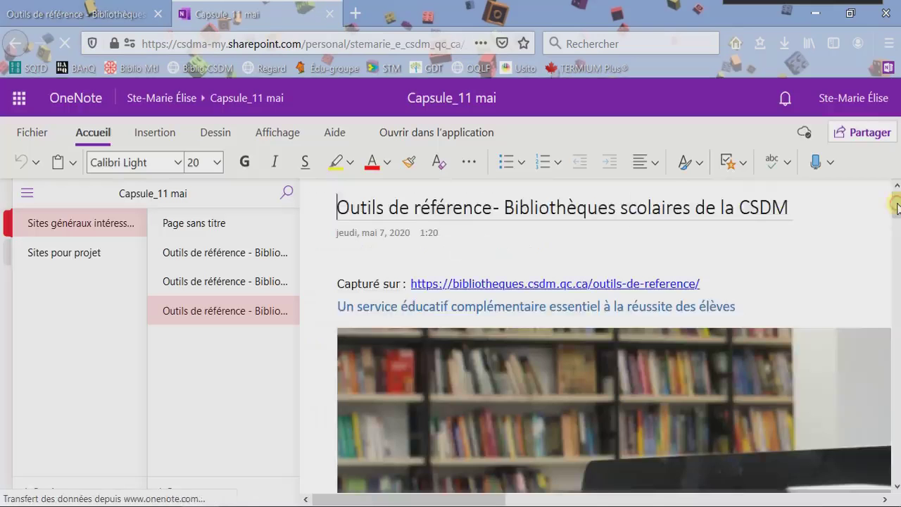
left_click_drag(897, 204, 897, 283)
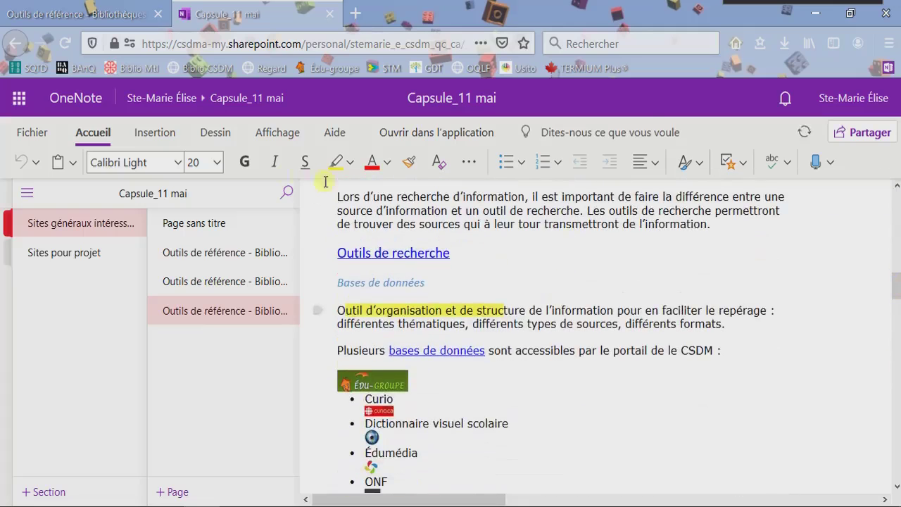
left_click(191, 234)
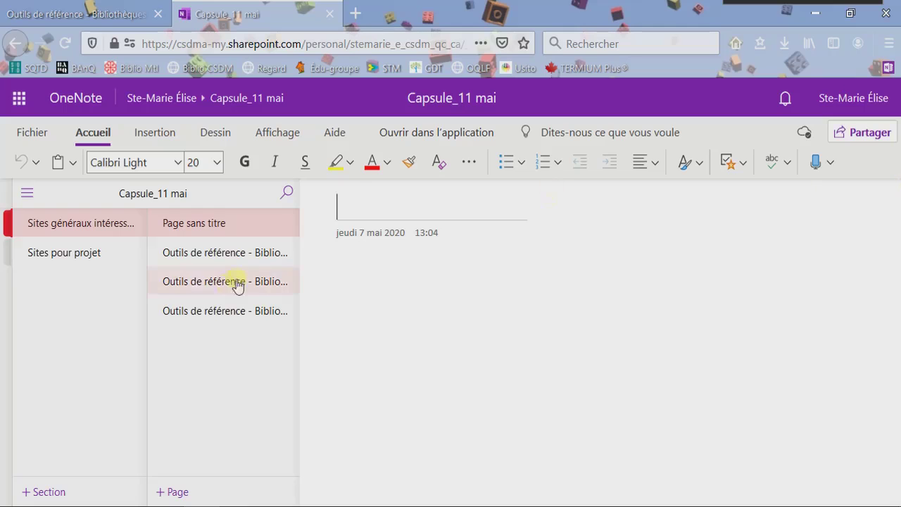
left_click(201, 260)
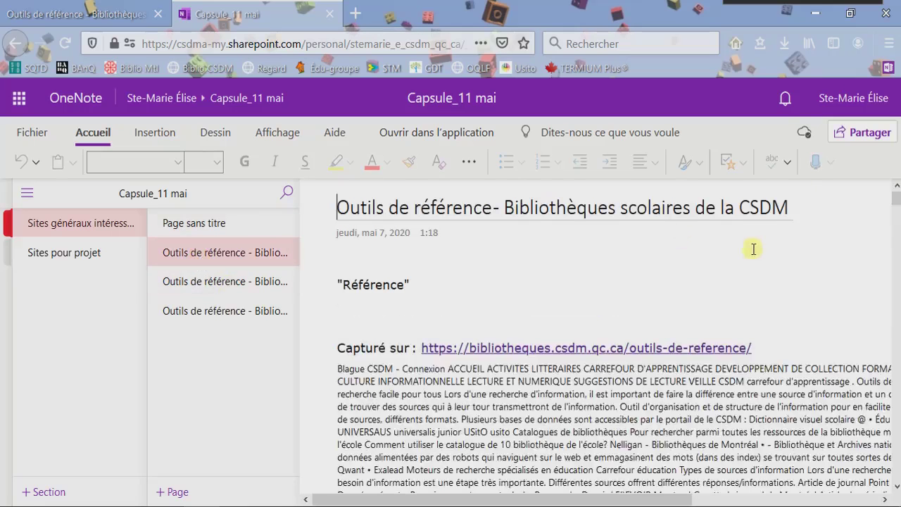
left_click_drag(897, 203, 898, 243)
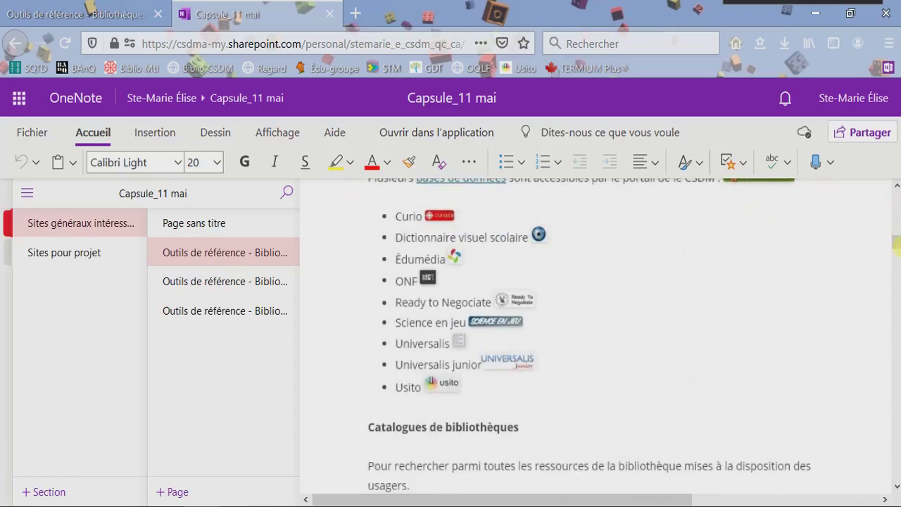
left_click(479, 392)
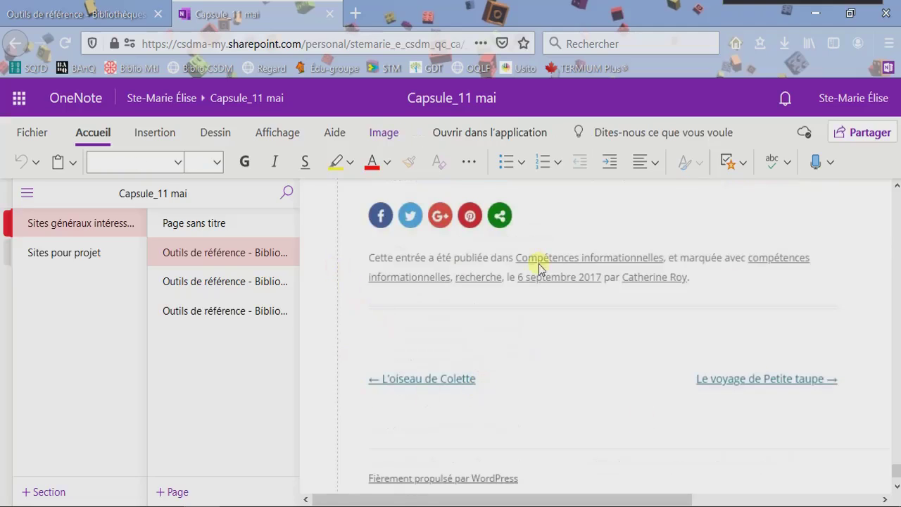
left_click(195, 319)
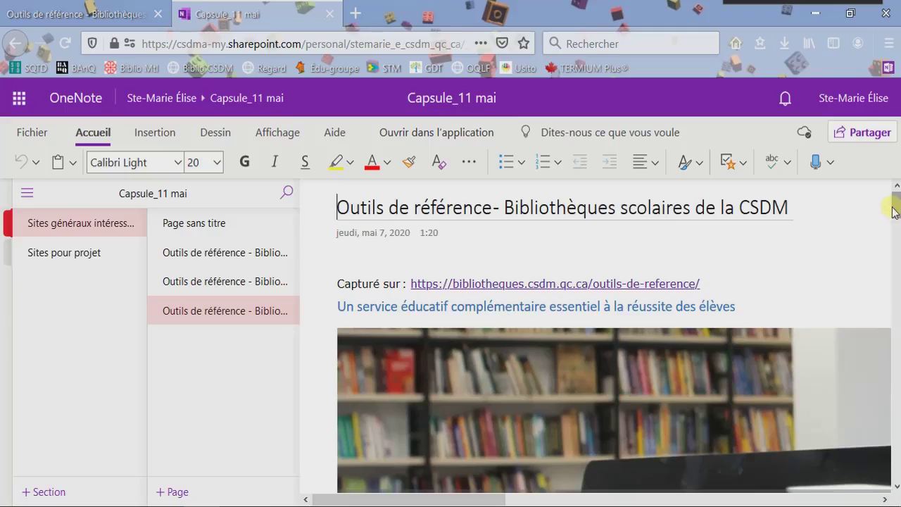
scroll(893, 211, "down", 7)
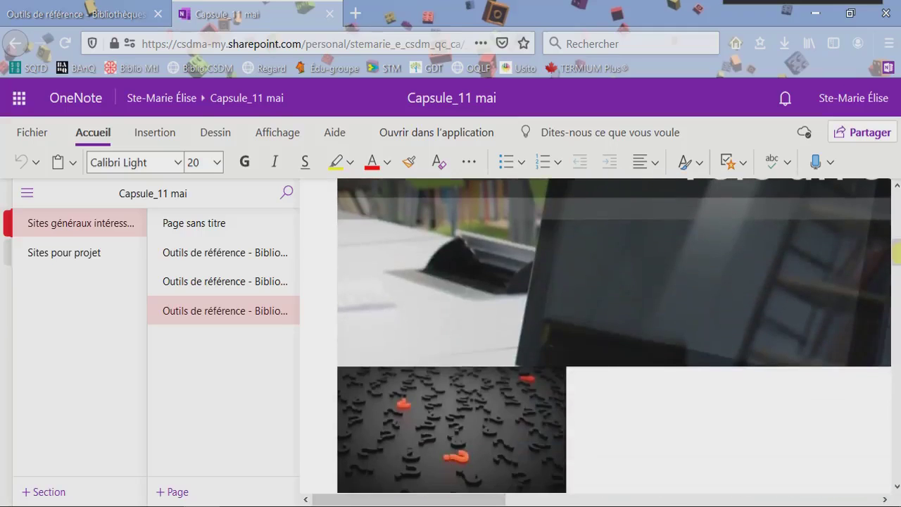
scroll(632, 321, "up", 2)
left_click(632, 321)
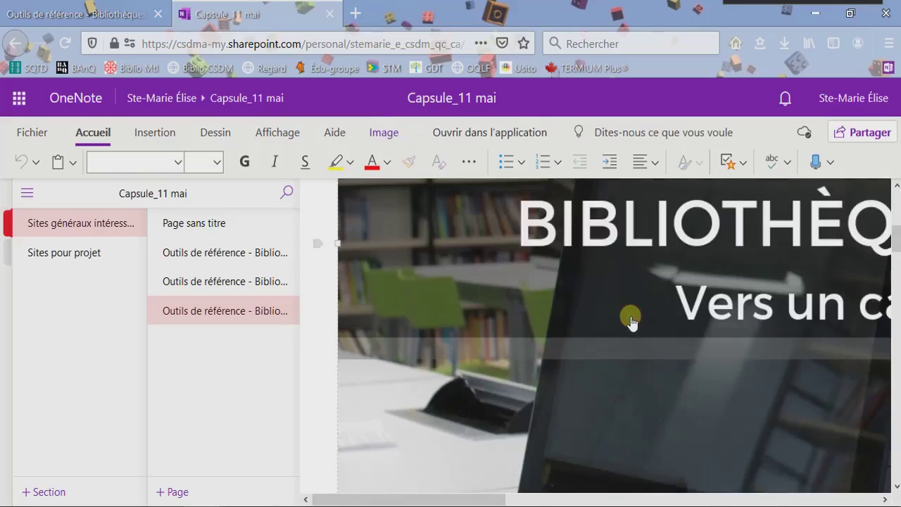
scroll(632, 321, "down", 2)
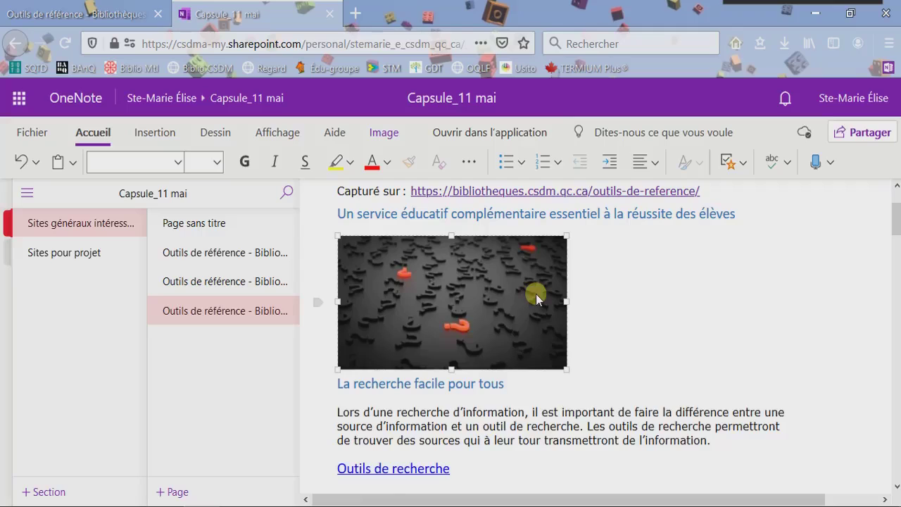
Delete the question-mark image and add blank lines below the database description.
key("Delete")
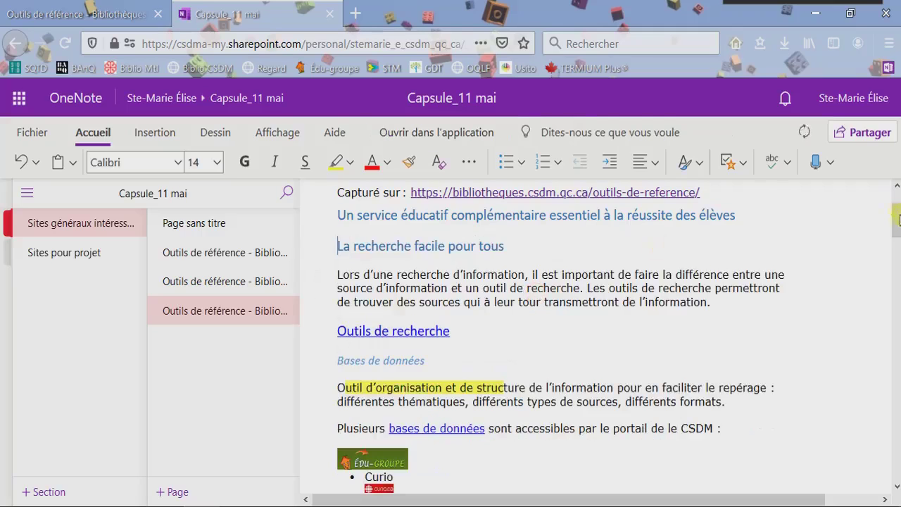
left_click_drag(894, 214, 896, 234)
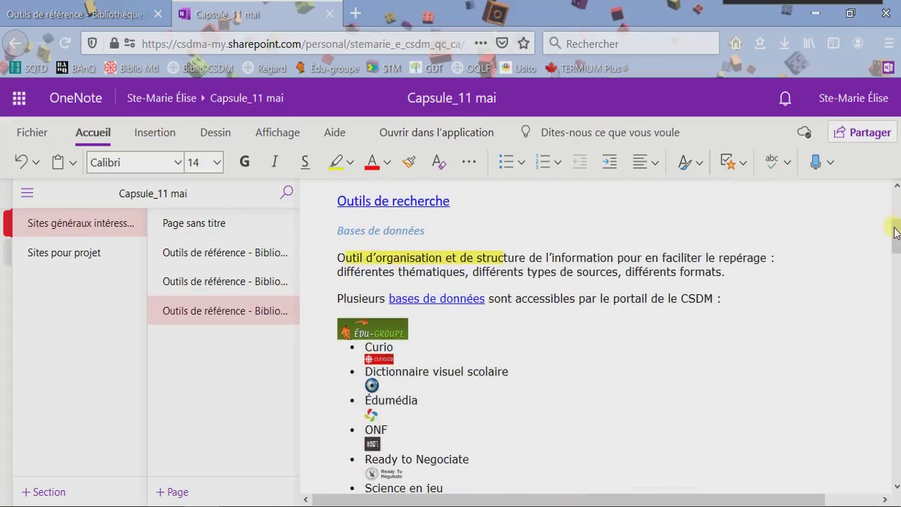
left_click(745, 268)
key("Return")
key("Return")
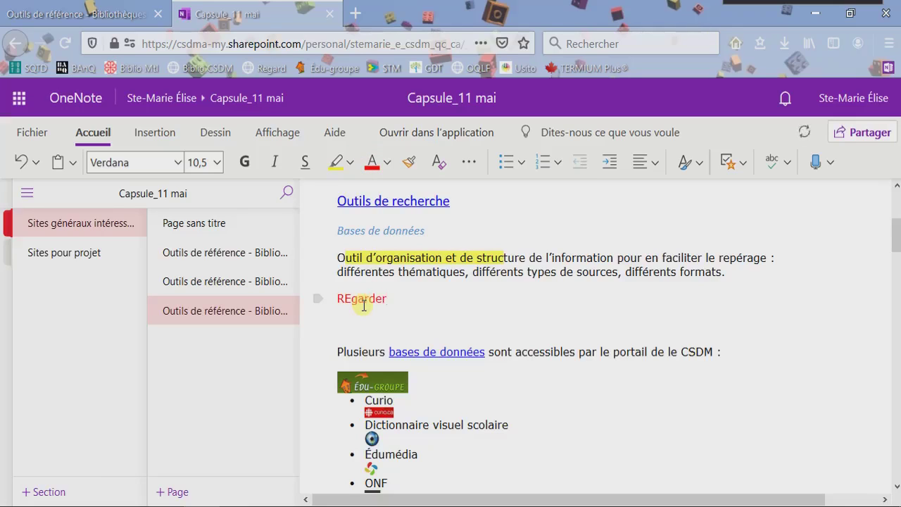
Type 'REgarder plus en détails cet exempl' and highlight 'Outil d'organisation et de structure'.
type("REgarder plus en dé")
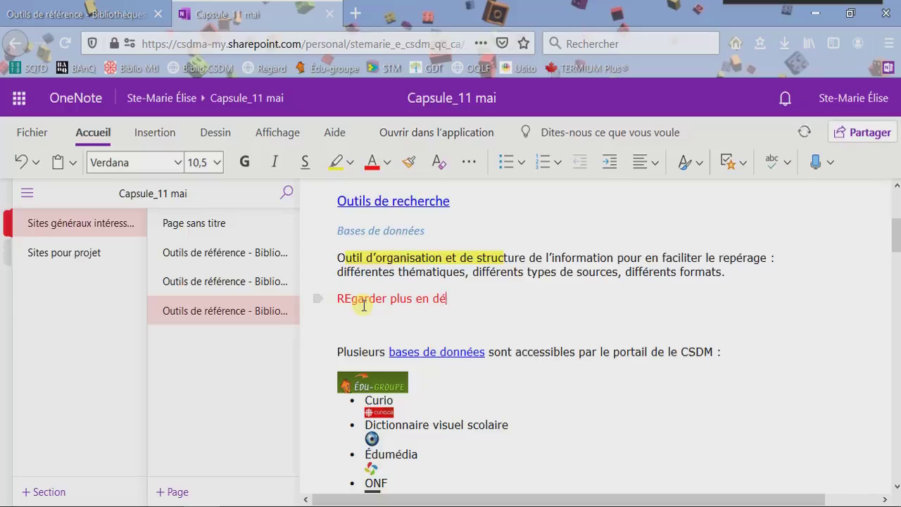
type("tails cet e")
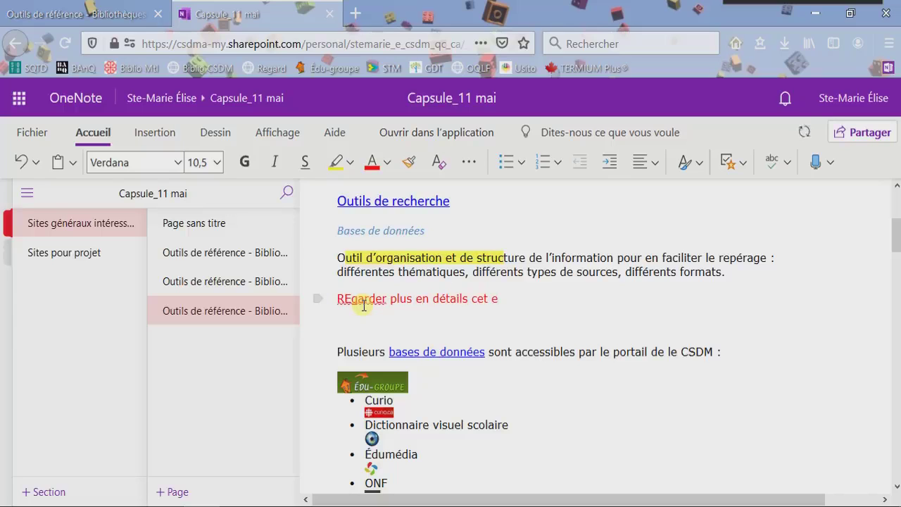
type("xemple")
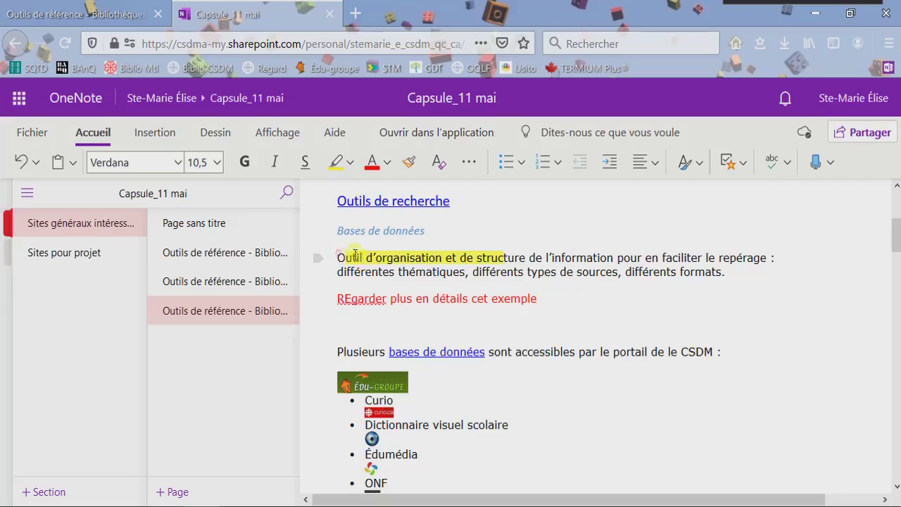
left_click_drag(338, 257, 530, 257)
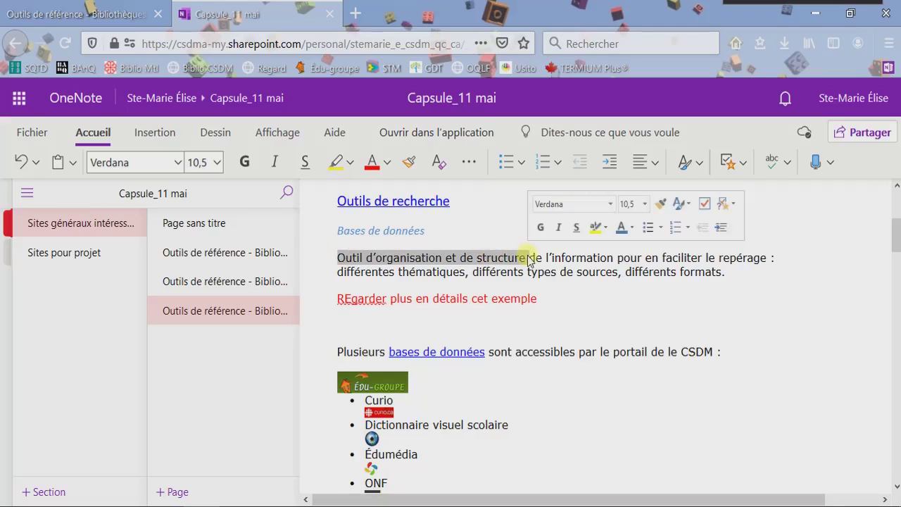
left_click(475, 235)
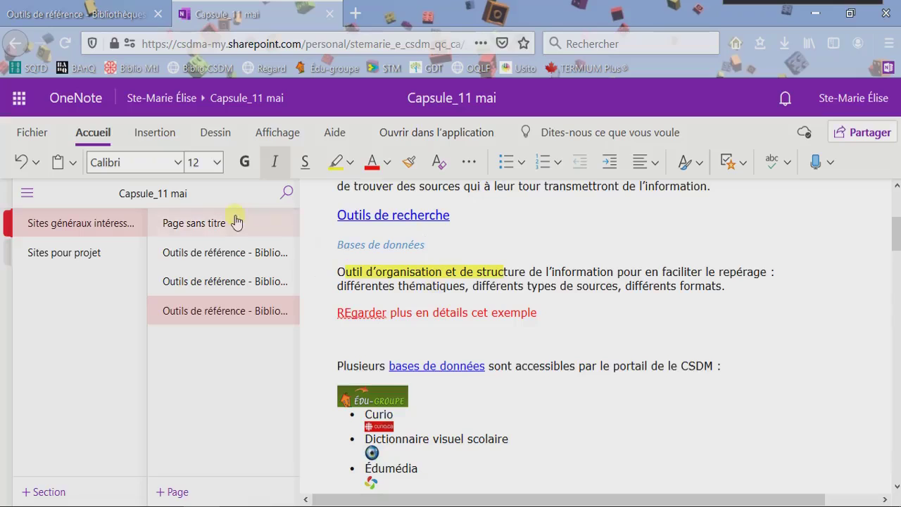
Close the OneNote tab and clip the Outils de référence page as a bookmark noted 'fsdahatj'.
left_click(330, 14)
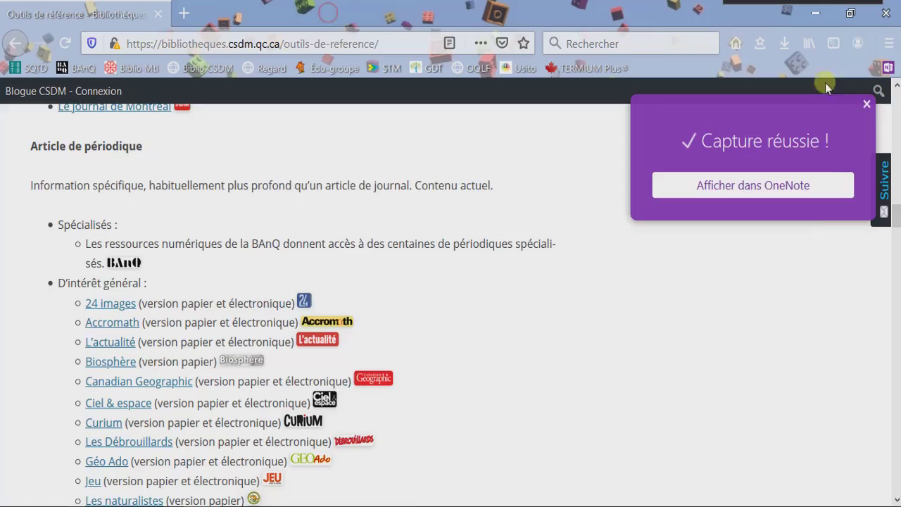
left_click(867, 105)
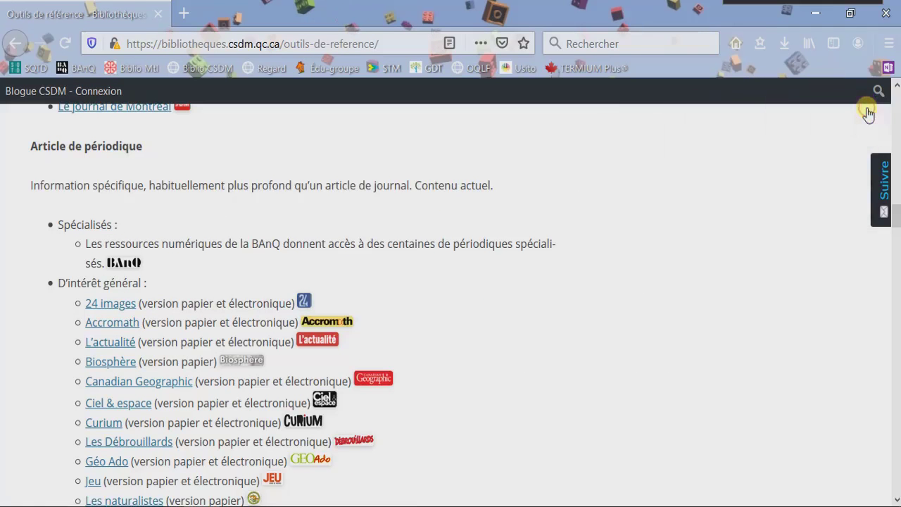
left_click(889, 68)
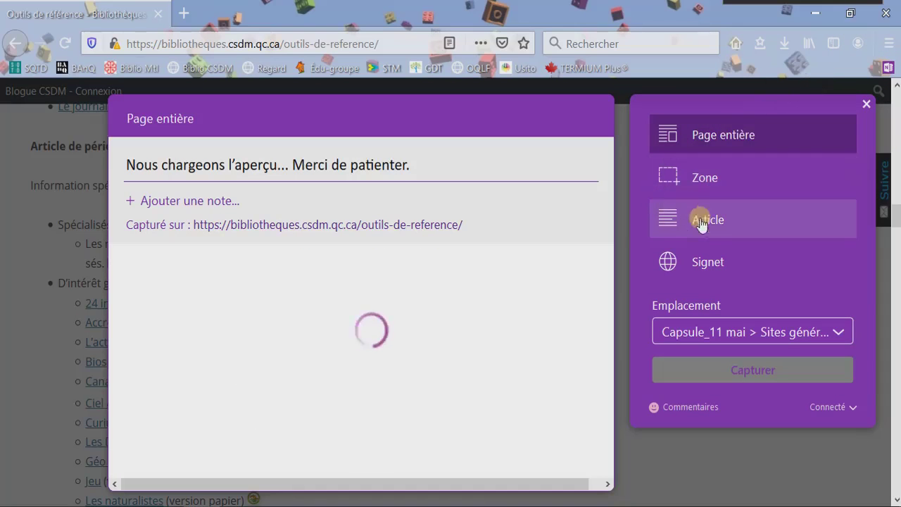
left_click(707, 268)
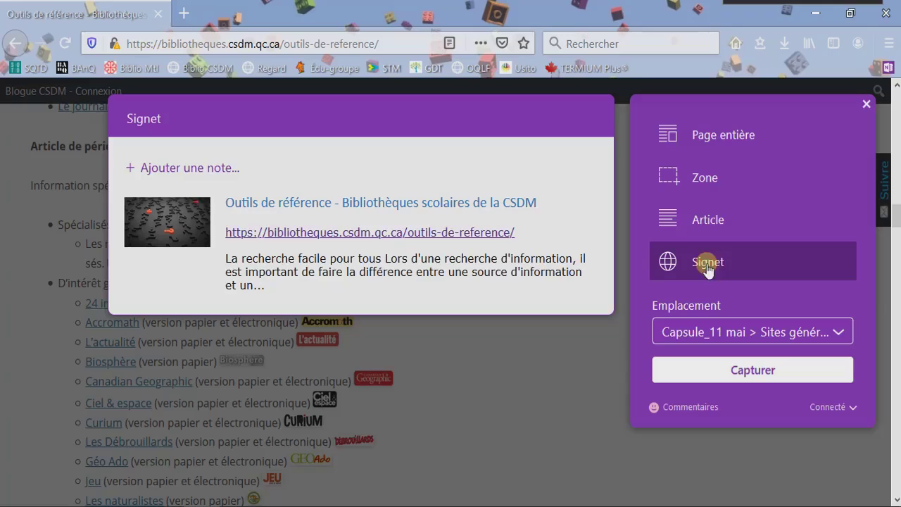
left_click(191, 172)
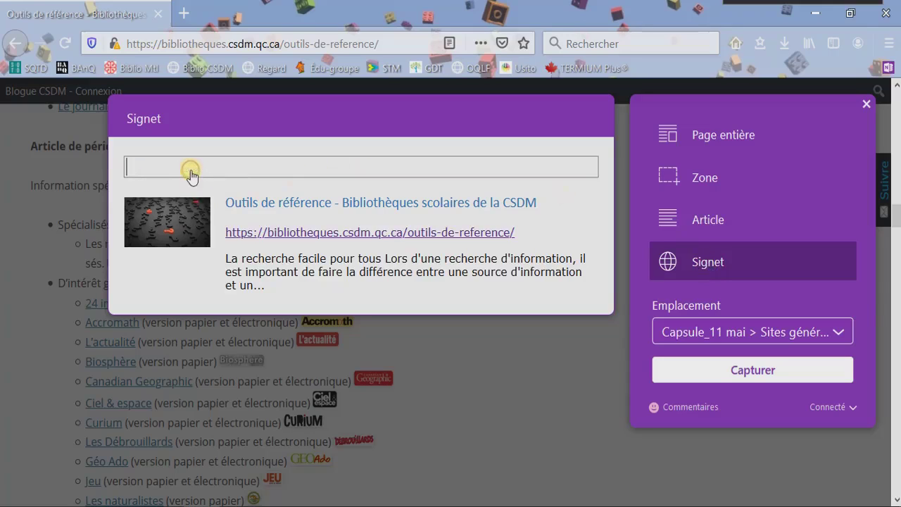
type("fsdahatj")
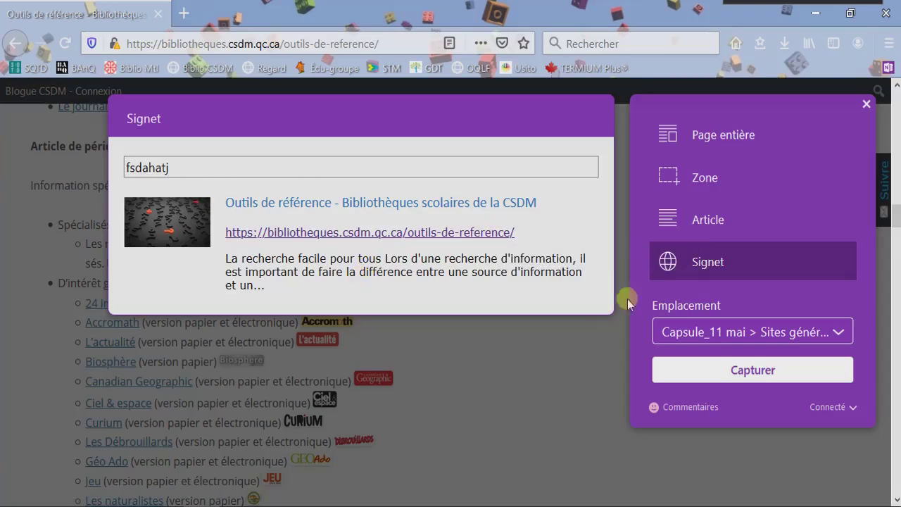
left_click(733, 378)
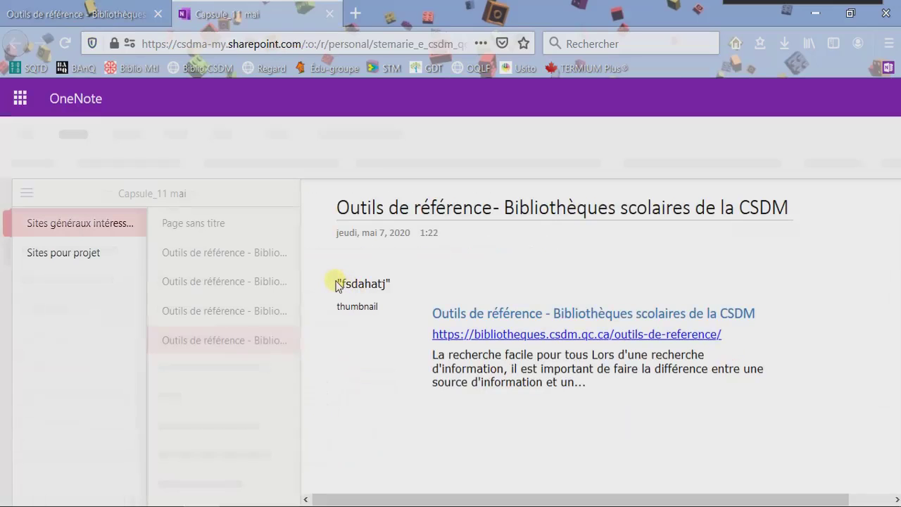
Inspect the new bookmark page's note area and select the newest Outils de référence page.
triple_click(403, 282)
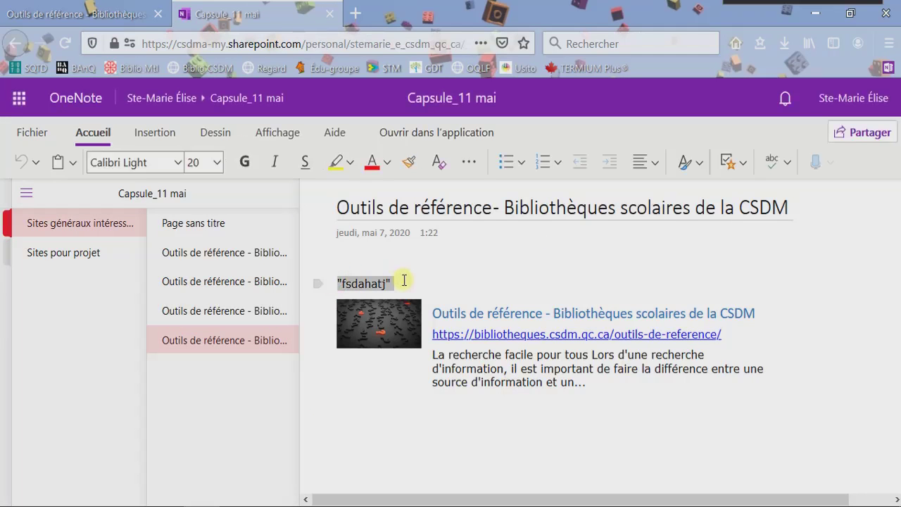
left_click(516, 364)
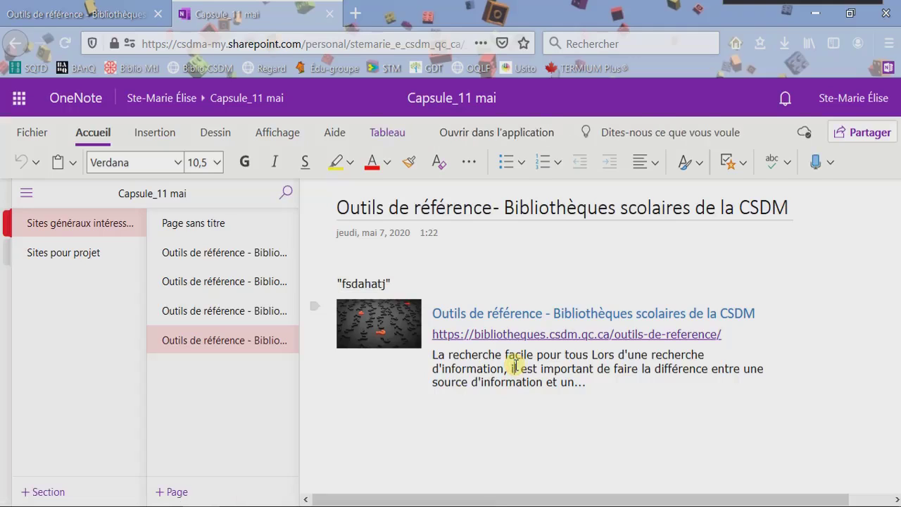
left_click(392, 416)
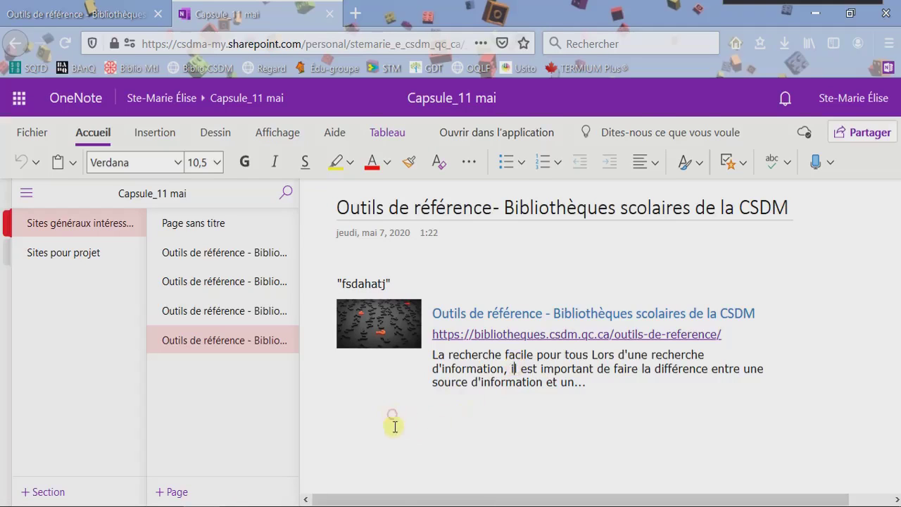
left_click(393, 488)
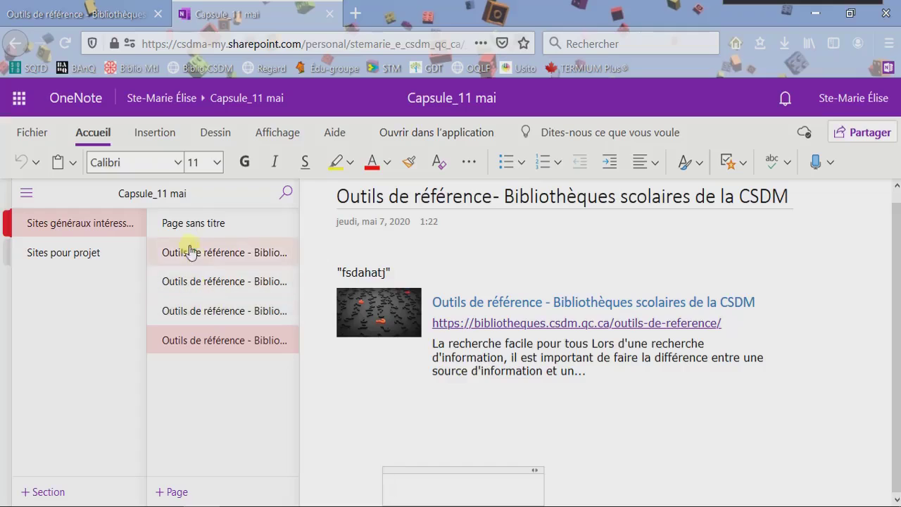
left_click(206, 330)
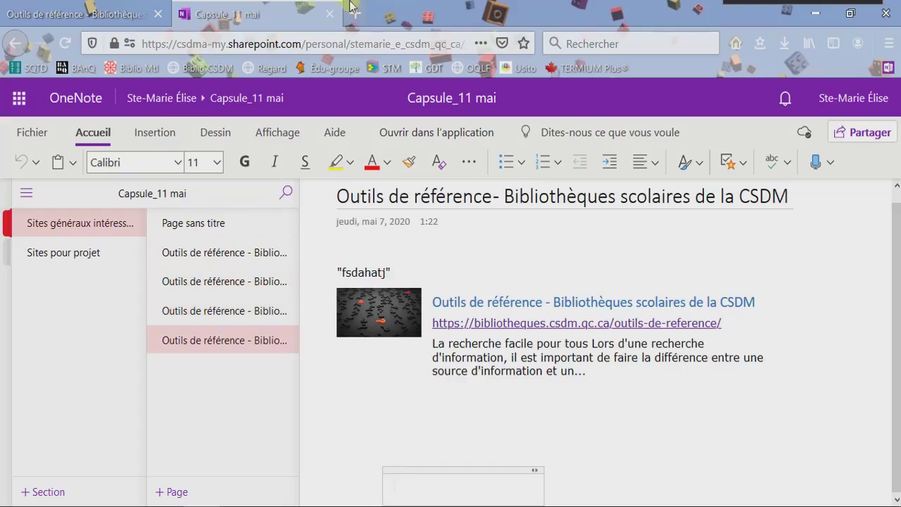
Close the OneNote tab via Quitter la page and dismiss the capture message.
left_click(330, 17)
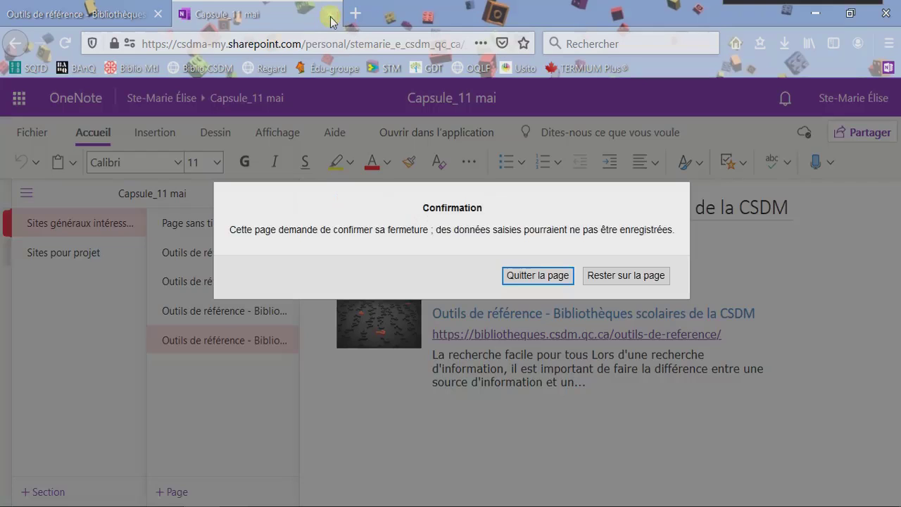
left_click(538, 276)
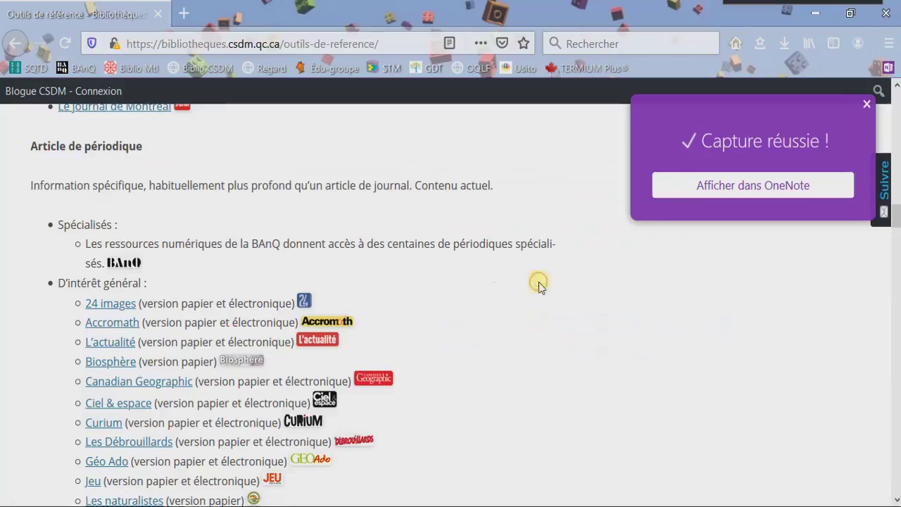
left_click(867, 106)
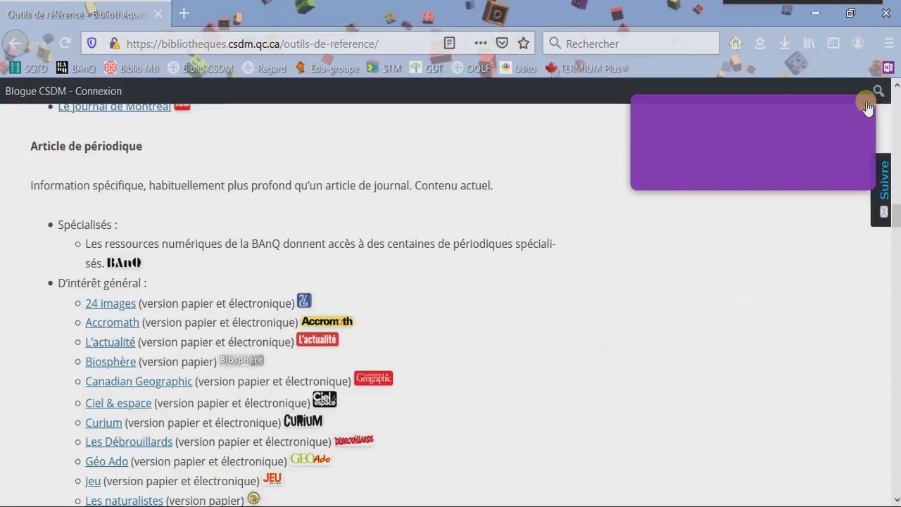
left_click(290, 37)
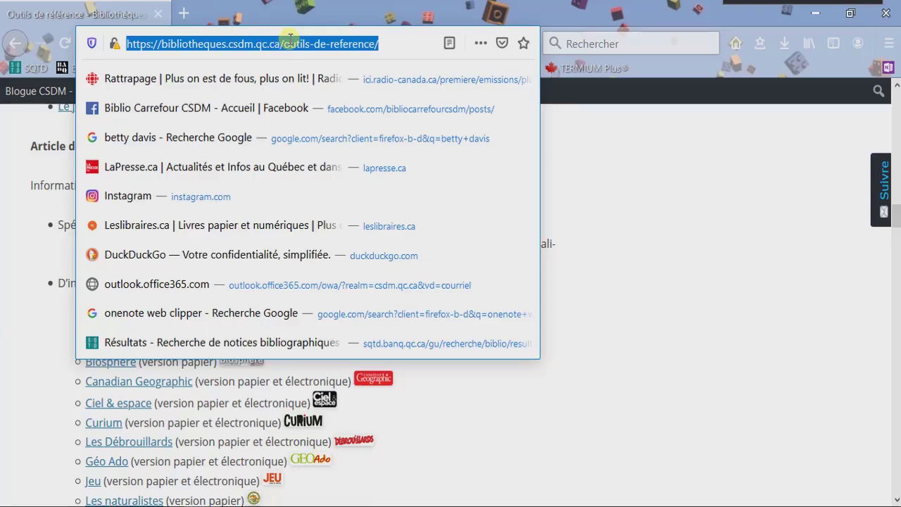
Search Google for 'ornithorynque' and open the Vikidia Ornithorynque article.
type("or")
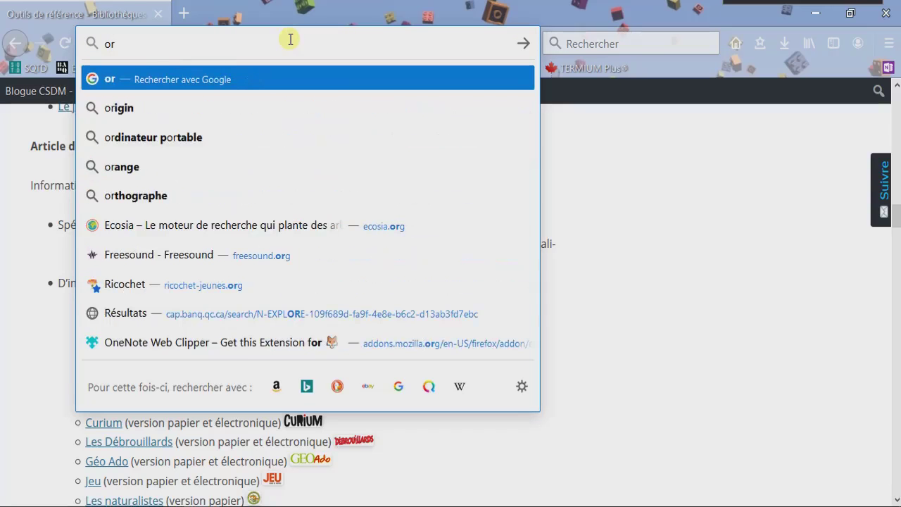
type("n")
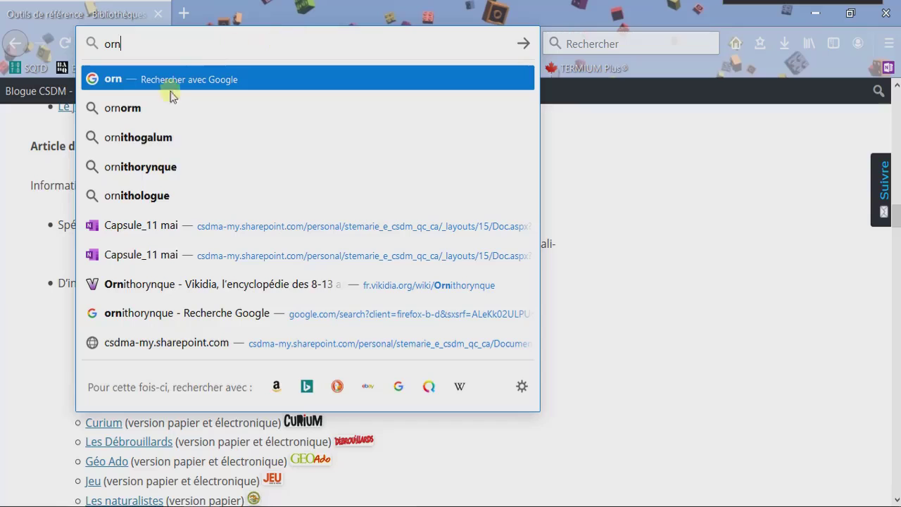
left_click(141, 169)
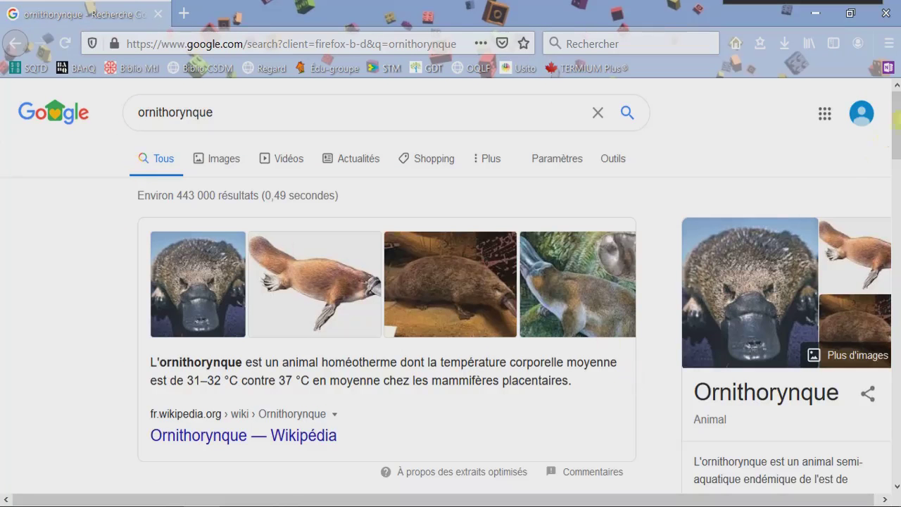
mouse_move(898, 104)
left_mouse_down()
mouse_move(898, 146)
mouse_move(898, 118)
left_mouse_up()
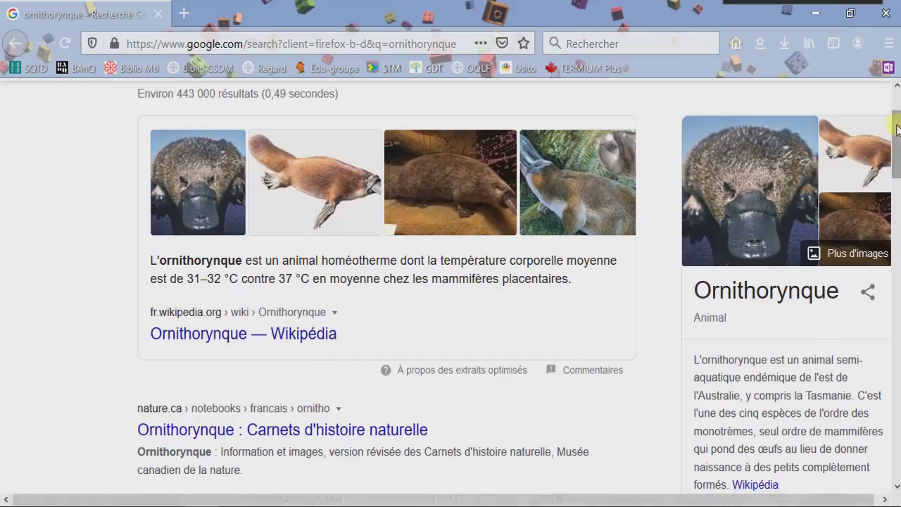
left_click_drag(898, 130, 897, 130)
left_click_drag(898, 135, 897, 281)
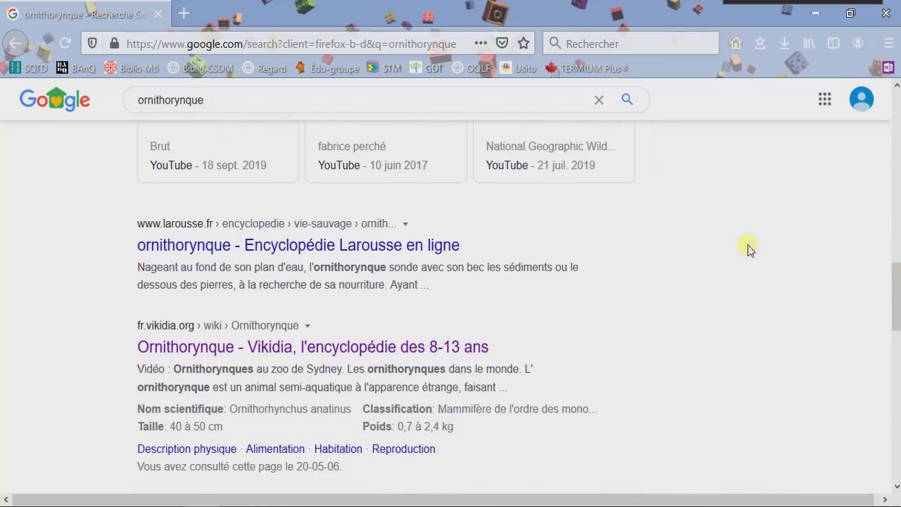
left_click(425, 345)
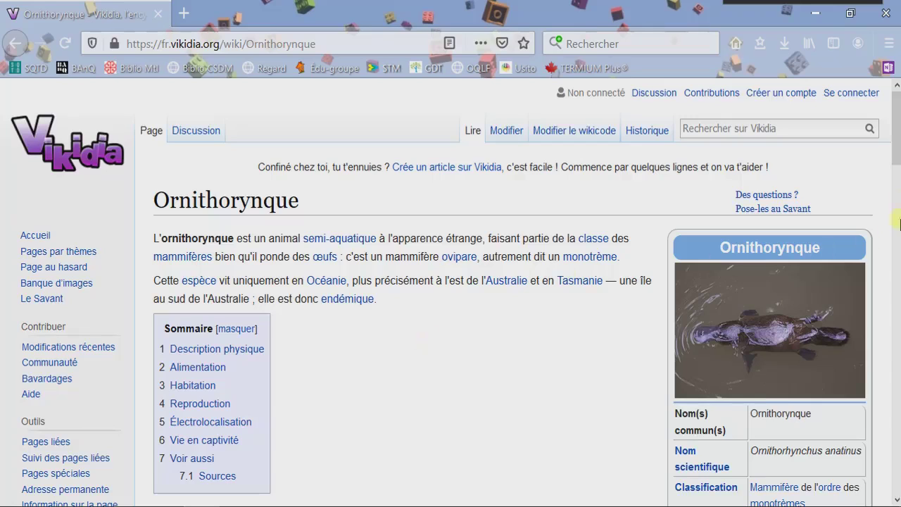
scroll(893, 115, "down", 1)
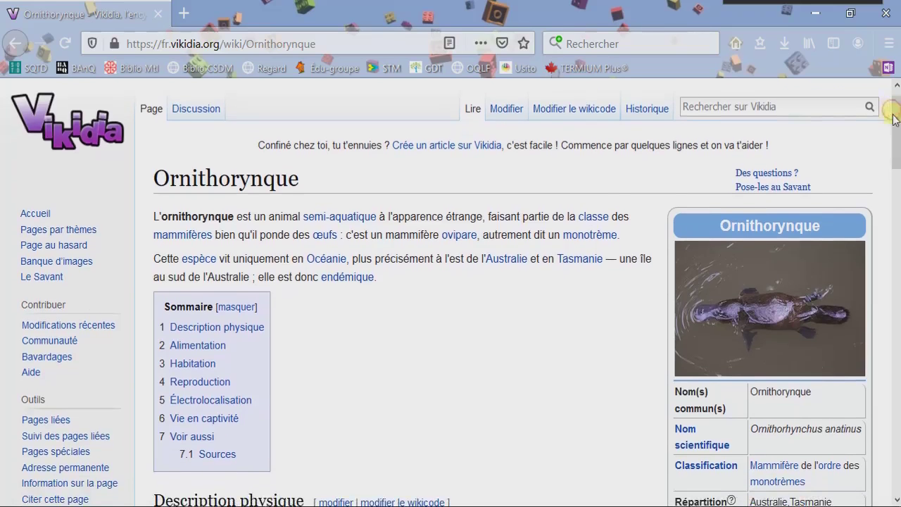
Start an Article-mode clip of the Vikidia page targeting the Sites pour projet section.
left_click(887, 68)
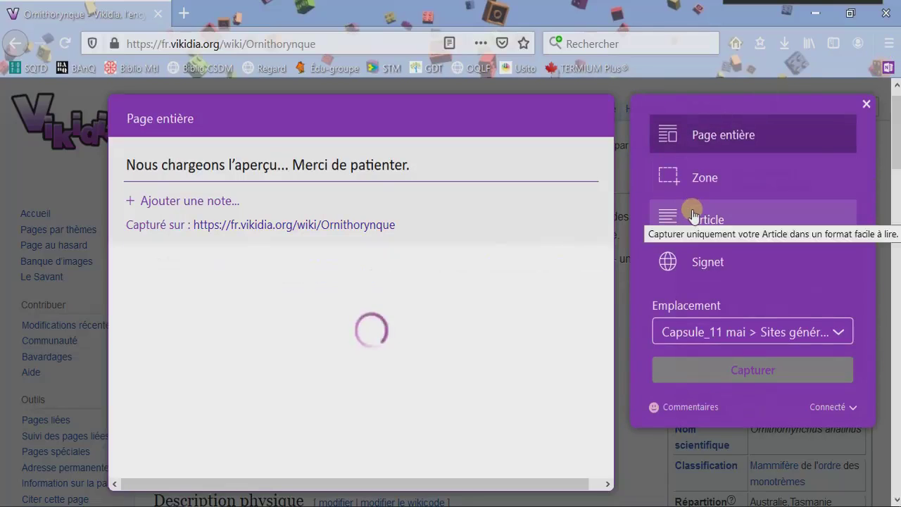
left_click(693, 214)
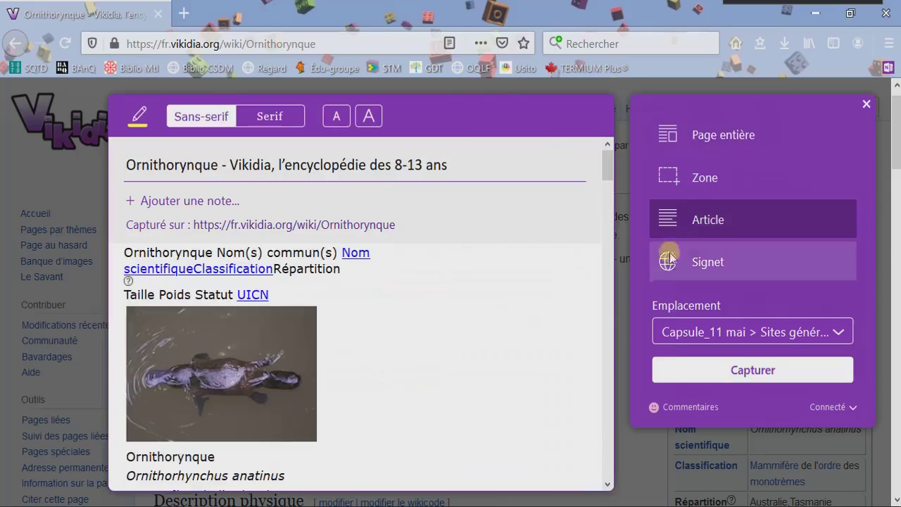
left_click(730, 335)
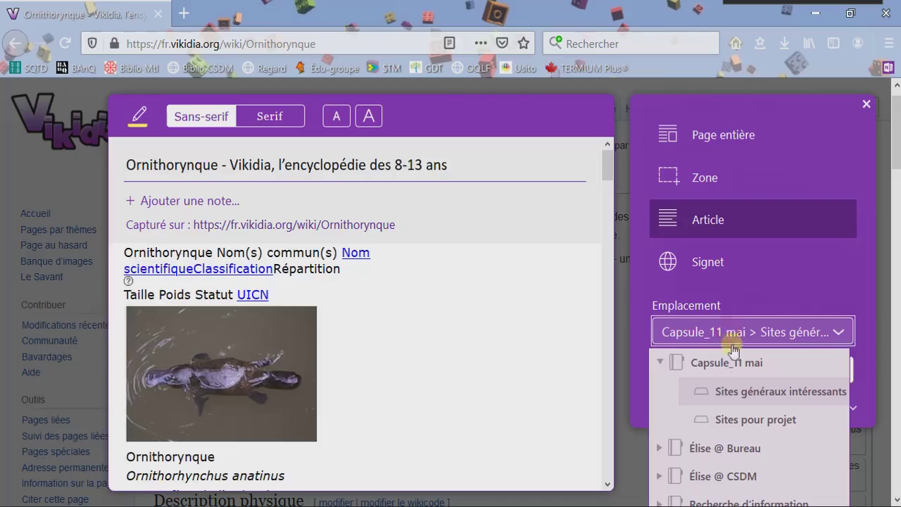
left_click(738, 419)
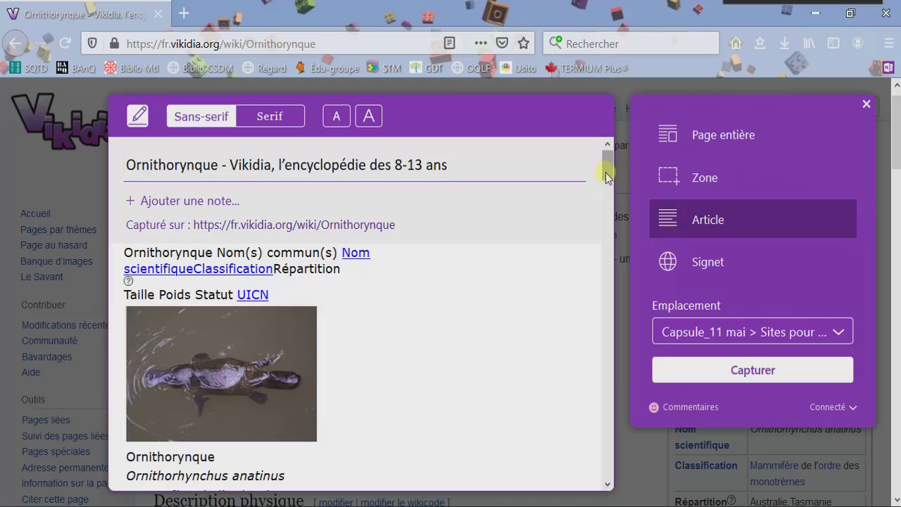
Highlight 'la classe des mammifères bien qu'il ponde des' and 'à l'est de l'Australie et en Tasmanie', then capture.
left_click_drag(605, 176, 619, 271)
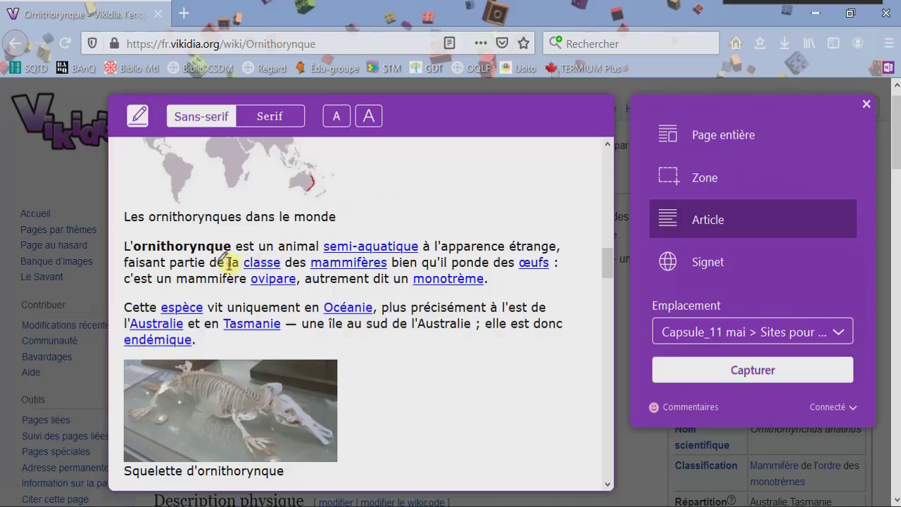
left_click_drag(230, 262, 552, 261)
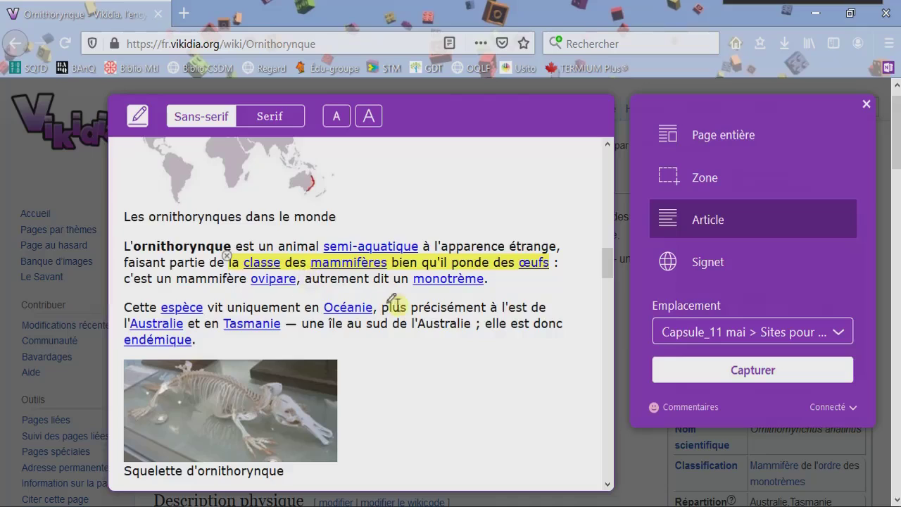
mouse_move(488, 310)
left_mouse_down()
mouse_move(446, 328)
mouse_move(280, 325)
left_mouse_up()
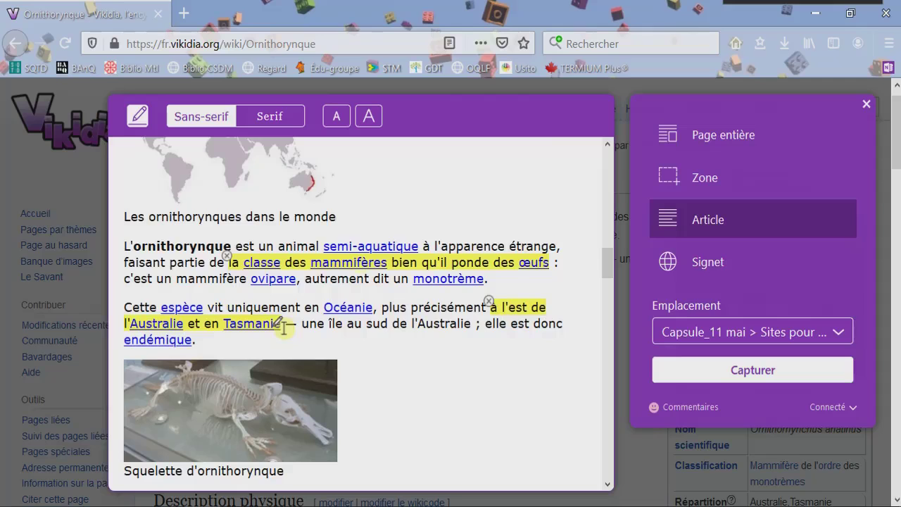
left_click(746, 369)
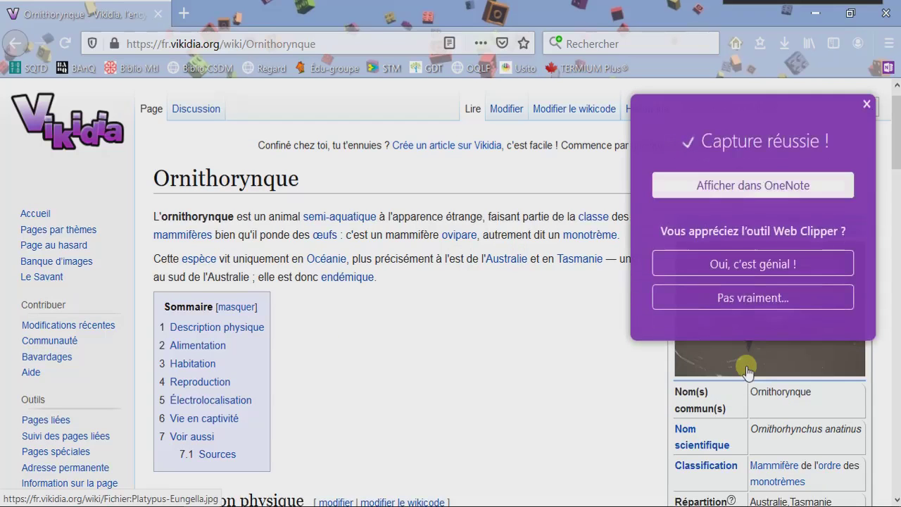
Open the captured Ornithorynque page in OneNote and add blank lines after 'monotrème.'.
left_click(749, 190)
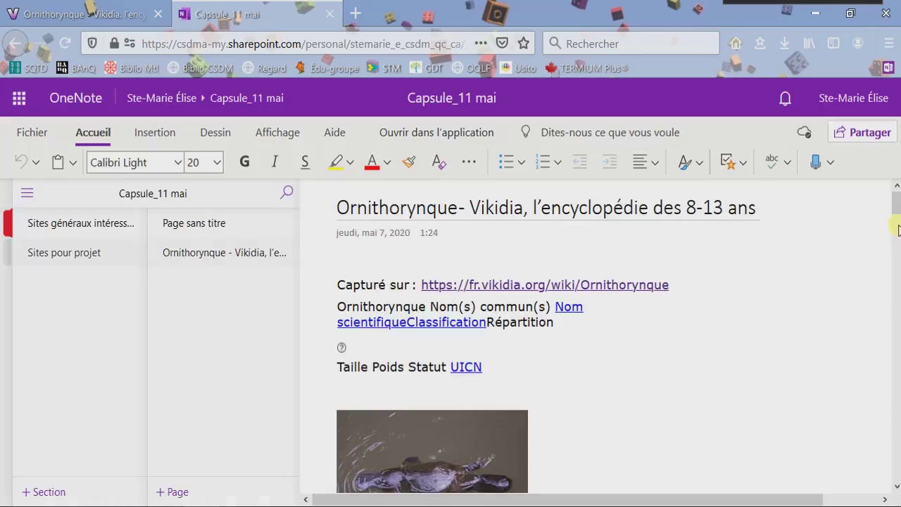
left_click_drag(897, 211, 897, 296)
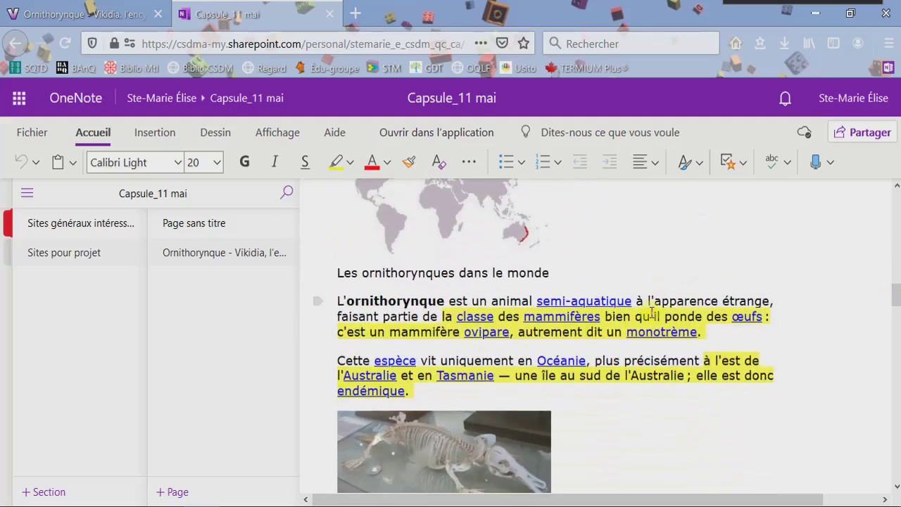
left_click(715, 333)
key("Return")
key("Return")
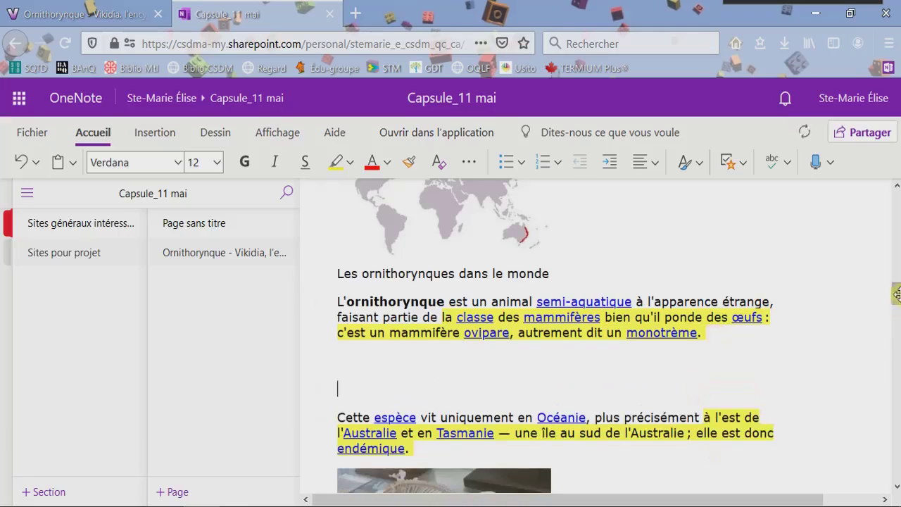
Add blank lines after 'endémique.' and close the accidentally opened Endémisme tab.
left_click_drag(897, 294, 897, 299)
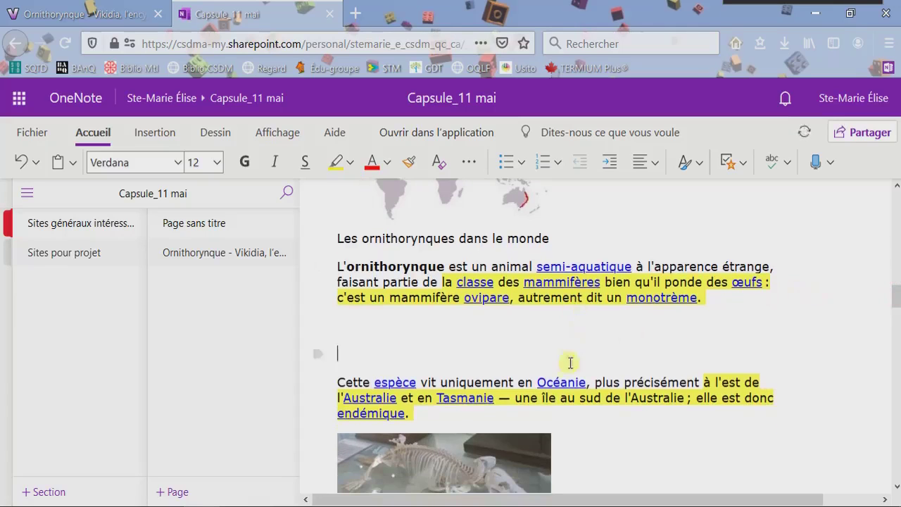
left_click(485, 419)
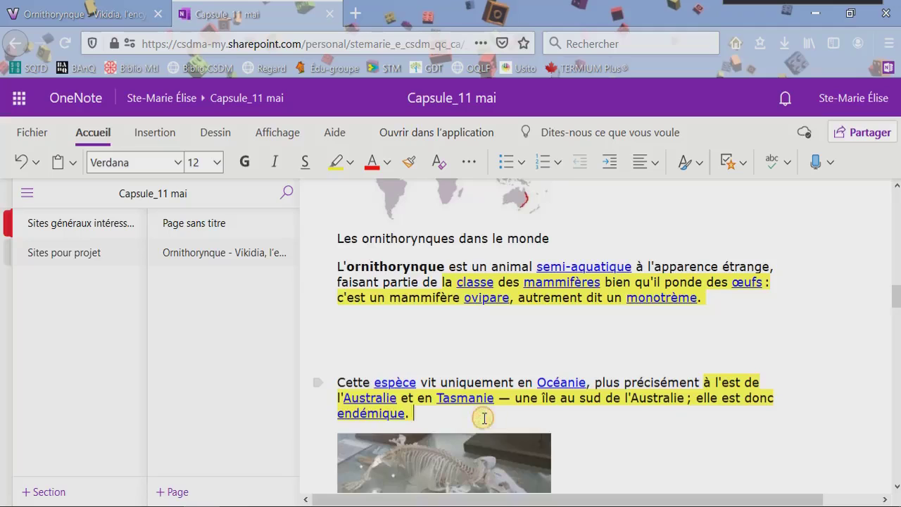
key("Return")
key("Return")
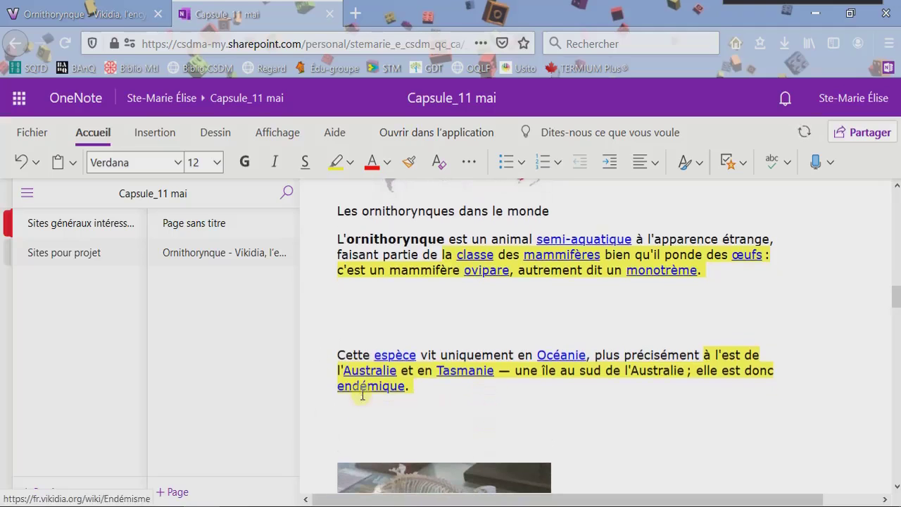
left_click(360, 392)
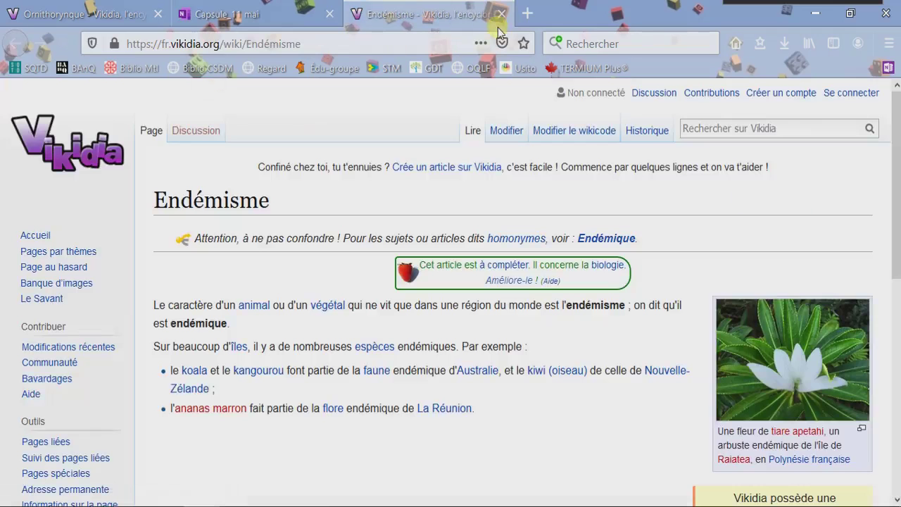
left_click(502, 13)
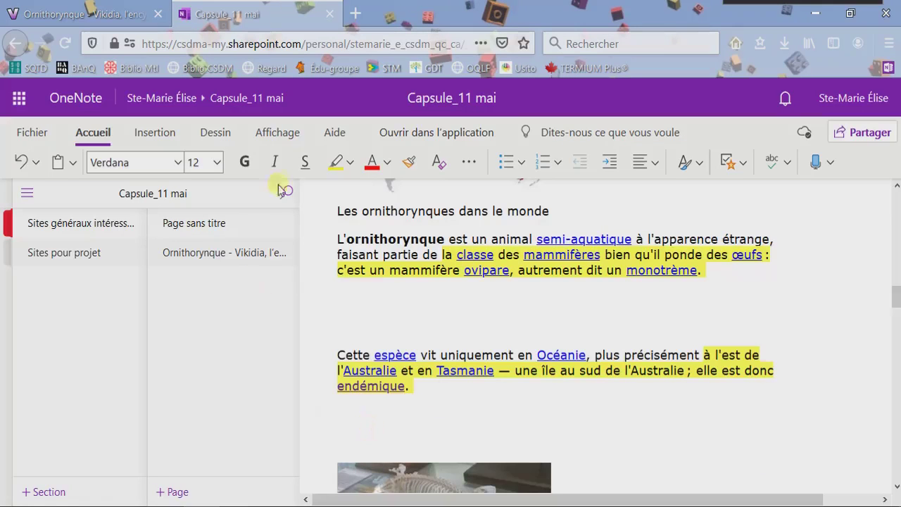
In red, type the note 'Ajouter une carte géographique de l'' below the paragraph ending 'endémique.'.
left_click(371, 162)
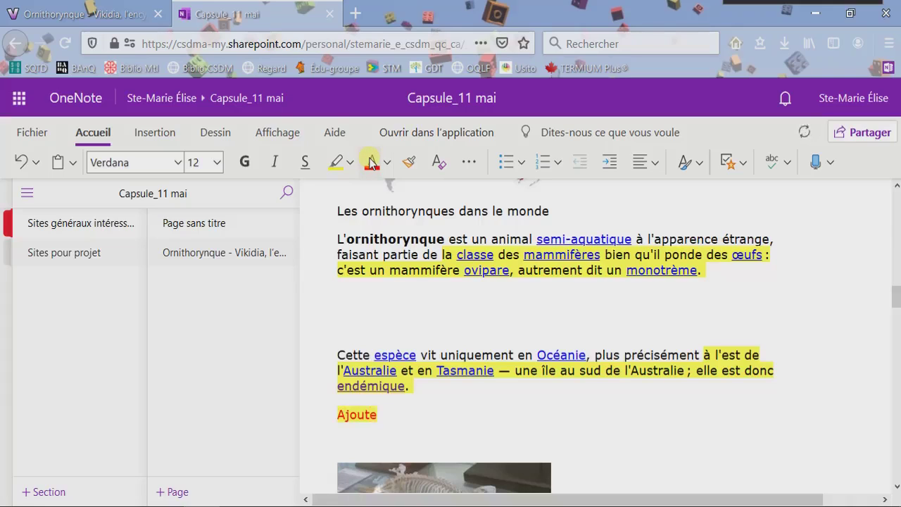
type("Ajouter une carte")
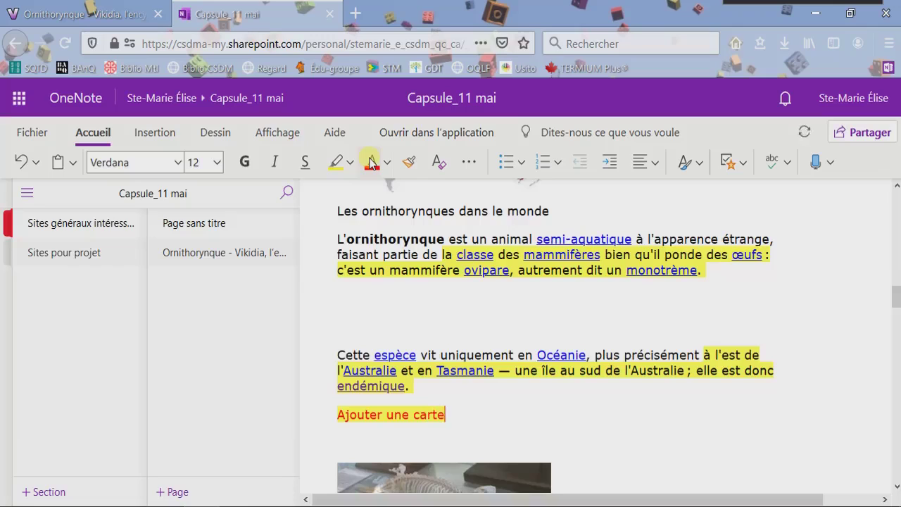
type(" géograp")
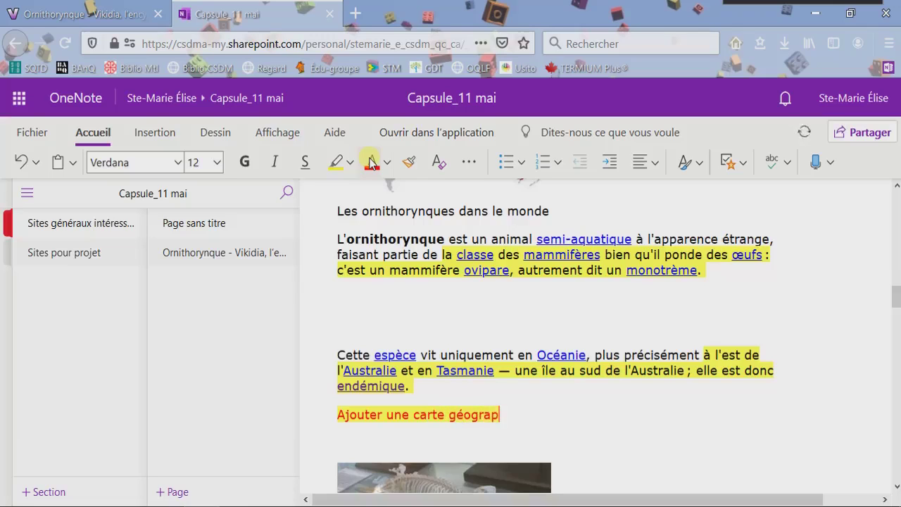
type("hique de l'Australie")
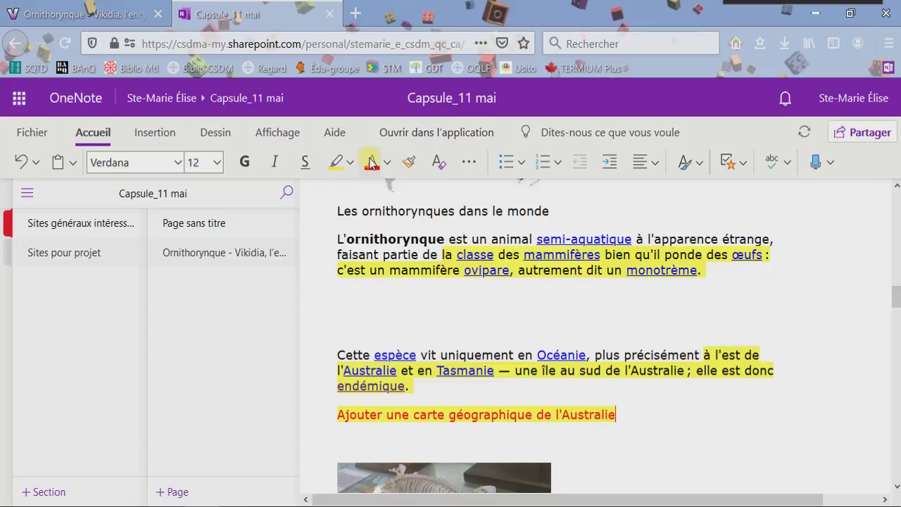
Title the untitled page 'Ornithorynque' by pasting the word copied from the Vikidia page title.
left_click(169, 224)
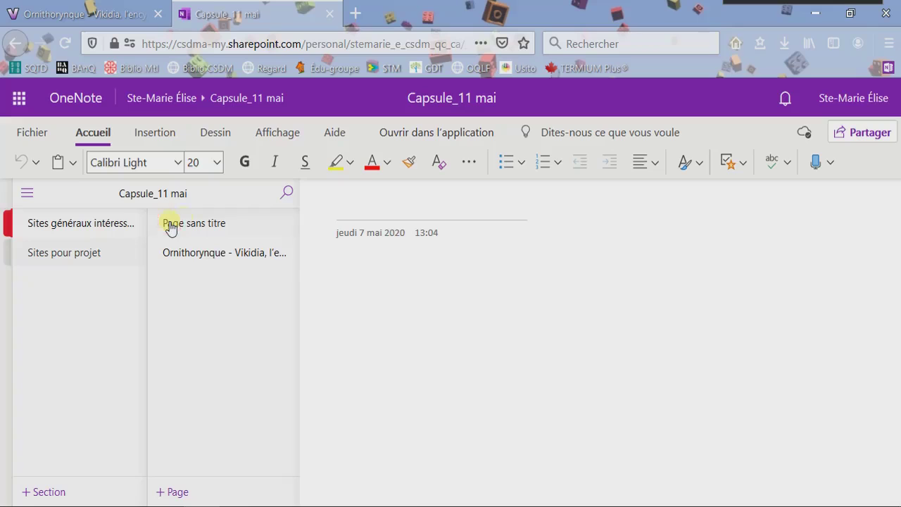
type("Orni")
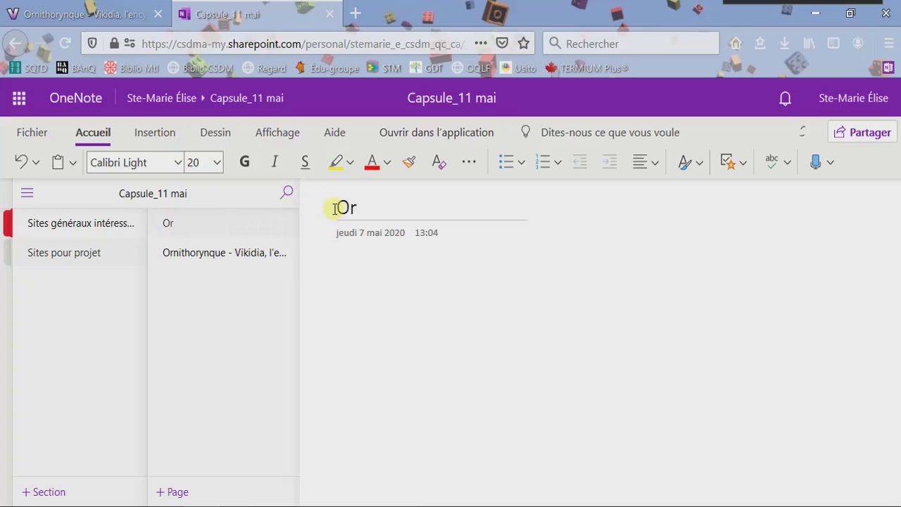
left_click(239, 255)
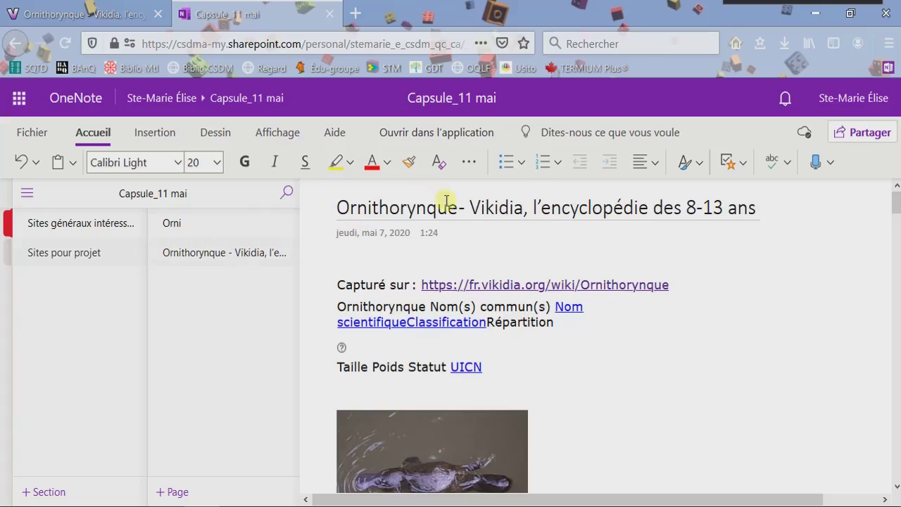
left_click_drag(459, 213, 336, 208)
key("ctrl+c")
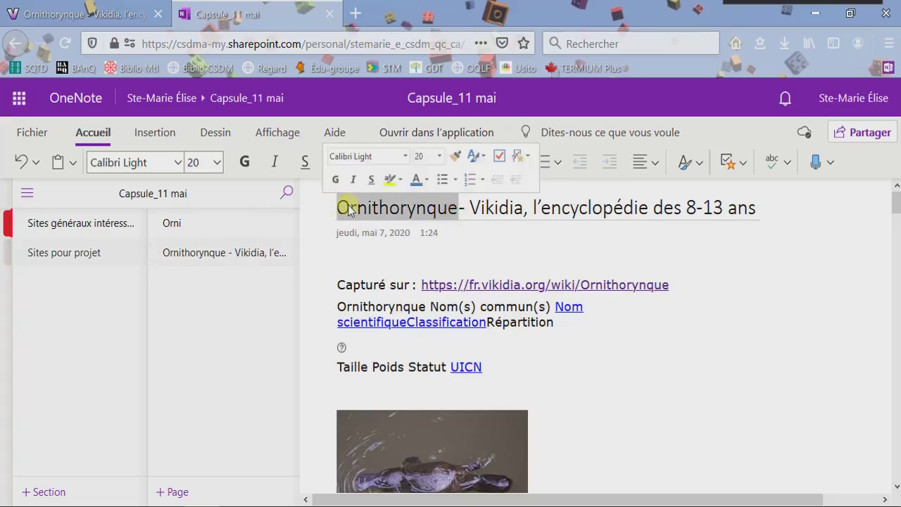
left_click(171, 224)
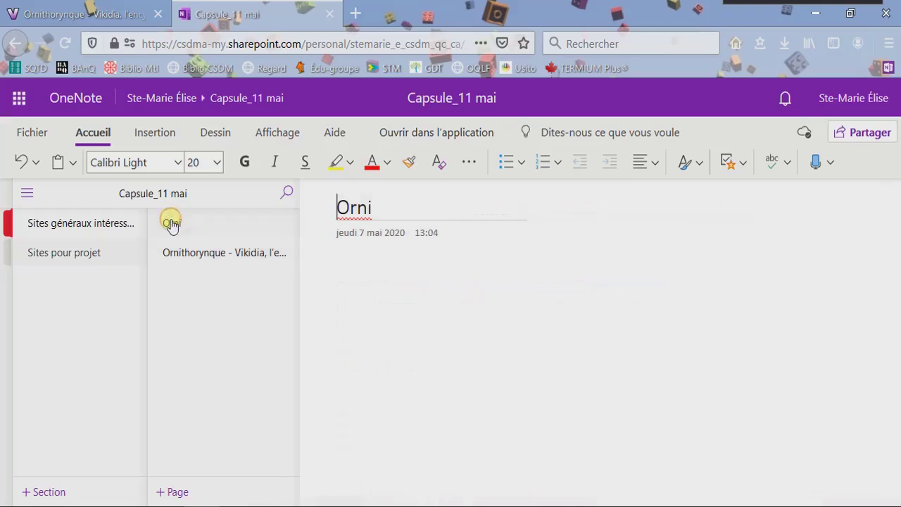
left_click(394, 207)
left_click_drag(394, 207, 279, 229)
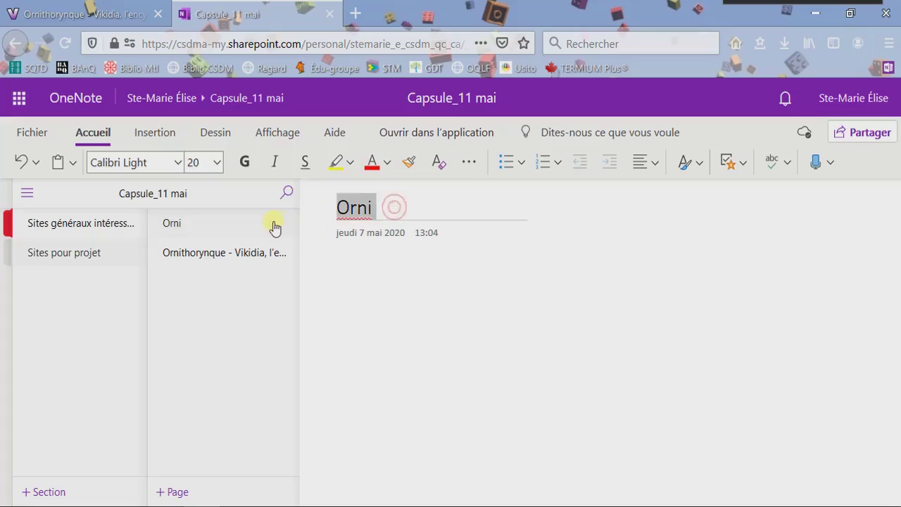
key("ctrl+v")
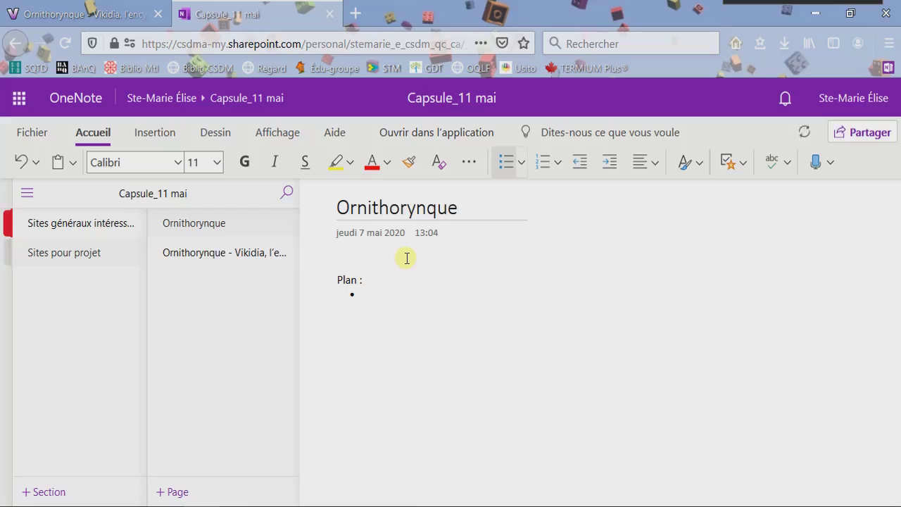
Add plan bullet items 'ngjk' and 'Espérance de vie', then start a new bullet.
type("ngjk")
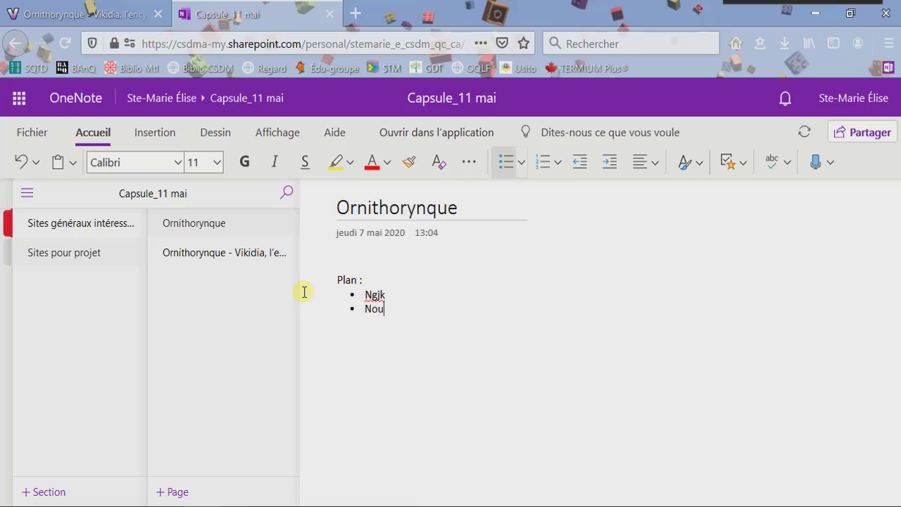
key("Return")
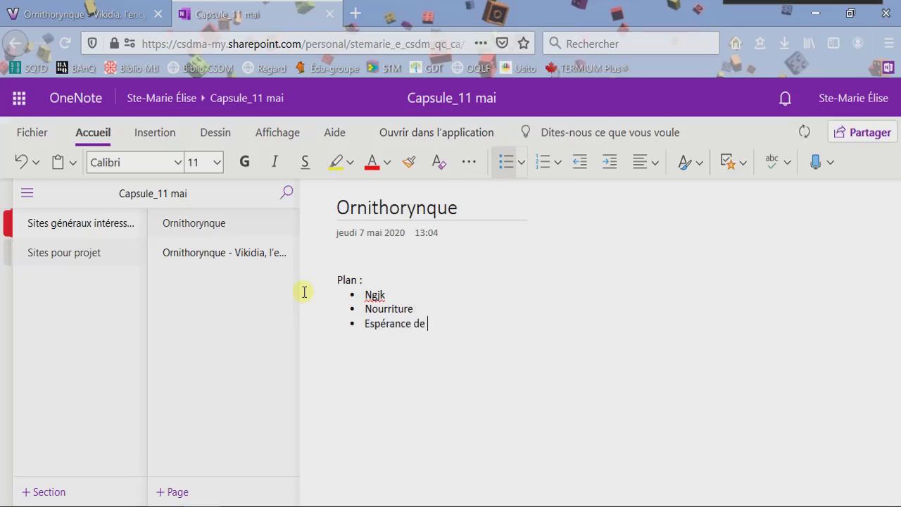
type("Espérance de vie")
key("Return")
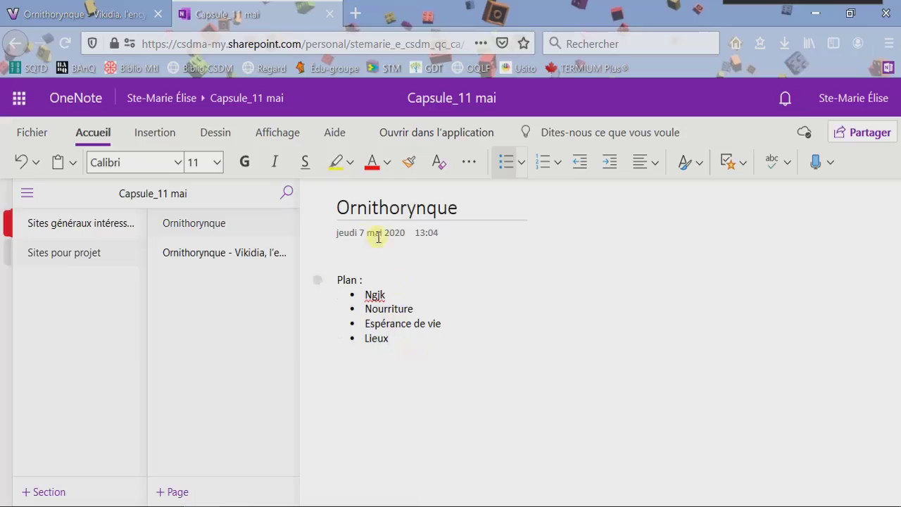
On the Ornithorynque plan page, start an indented sub-bullet under Lieux.
left_click(262, 258)
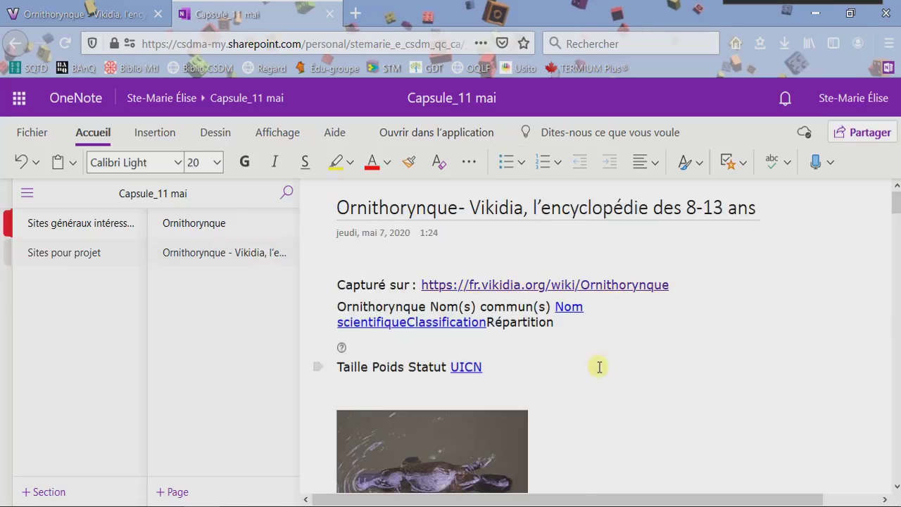
left_click(207, 224)
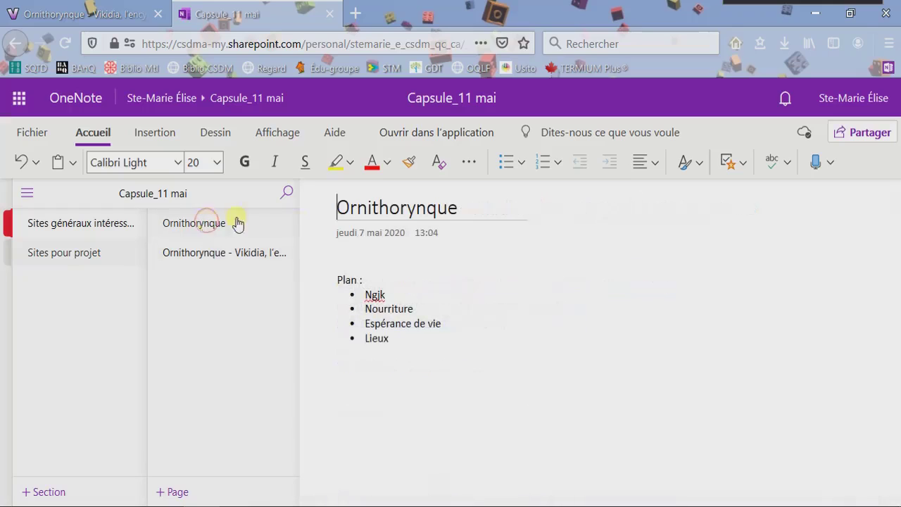
left_click(414, 340)
key("Return")
key("Tab")
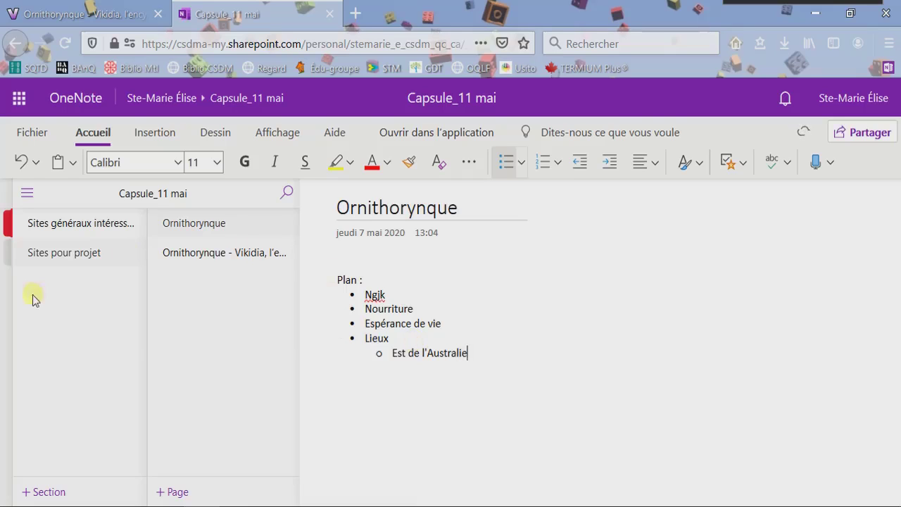
Open the source site bibliotheques.csdm.qc.ca/outils-de-reference/ from the clipped Outils de référence page.
left_click(81, 228)
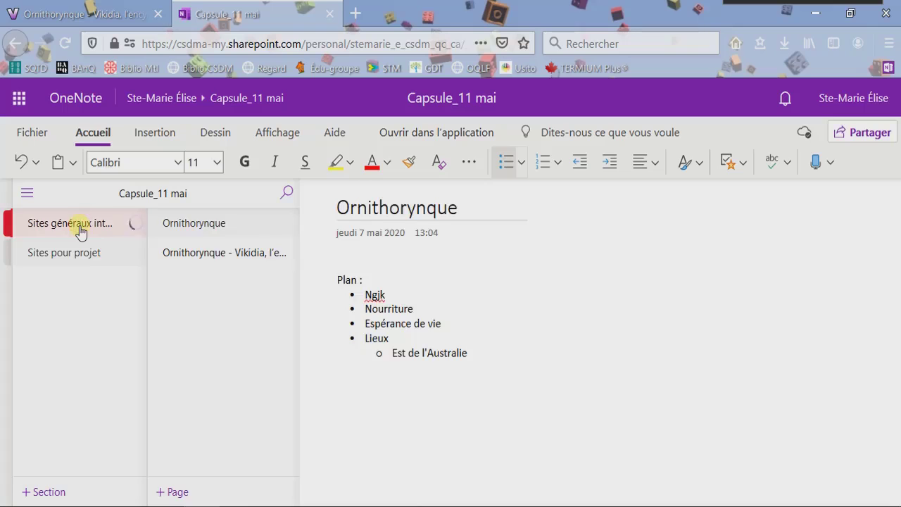
left_click(252, 258)
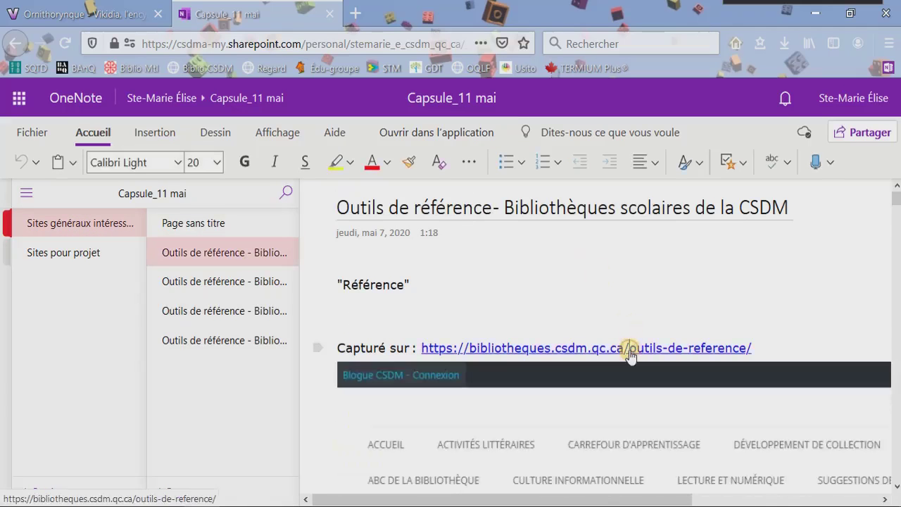
left_click(631, 355)
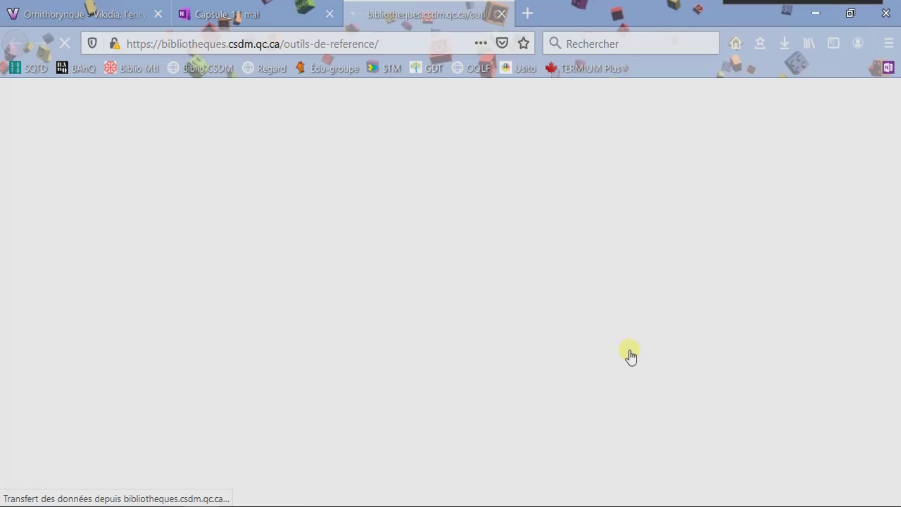